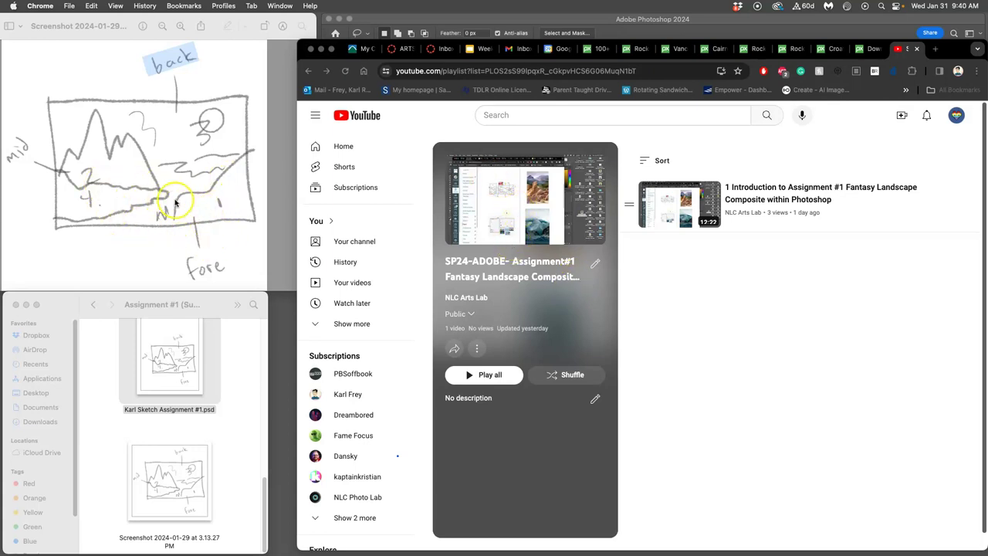
# Step: Open the Assignment #1 Fantasy Landscape Composite discussion from the course's Assignment Sheets page in Canvas
pyautogui.scroll(-8, 213, 374)
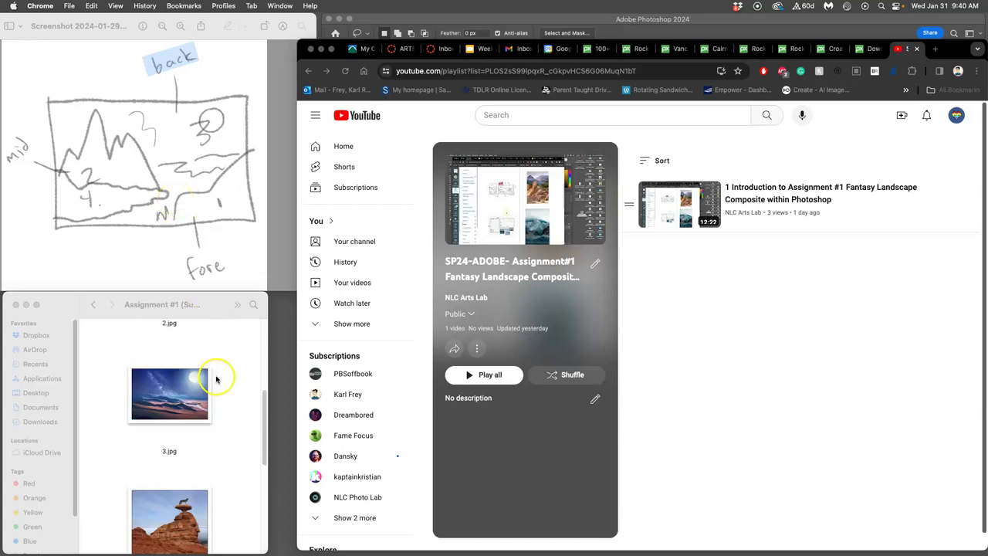
pyautogui.scroll(-5, 207, 381)
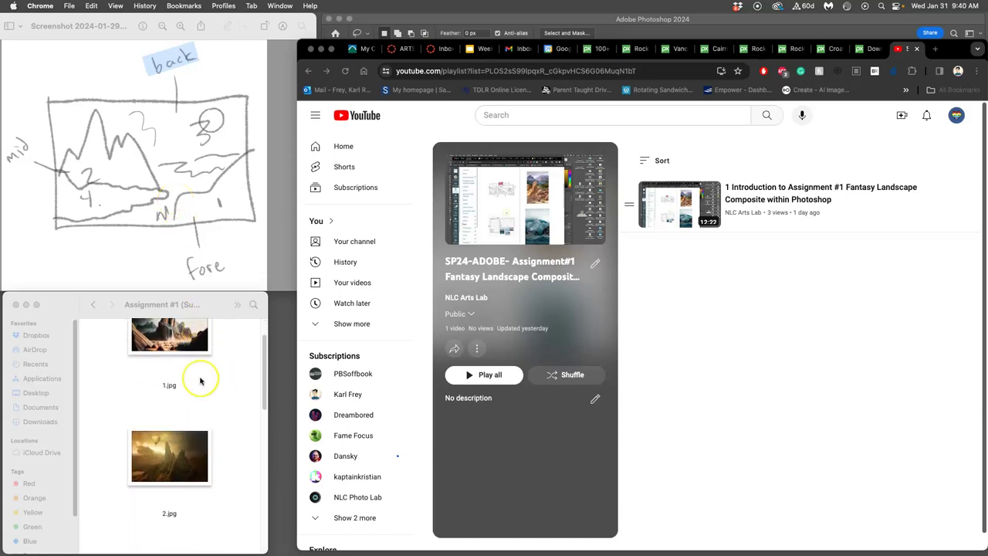
pyautogui.scroll(-5, 201, 379)
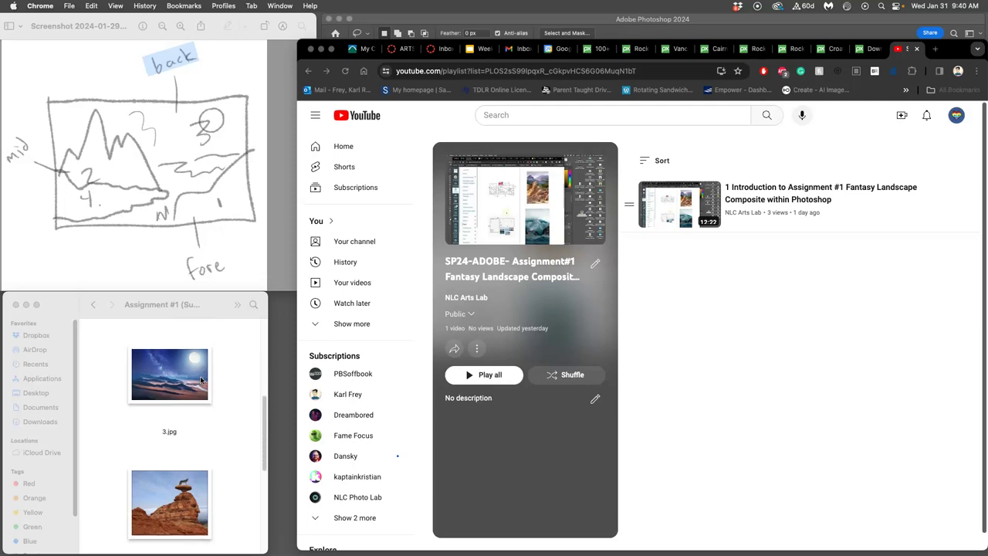
pyautogui.scroll(4, 191, 419)
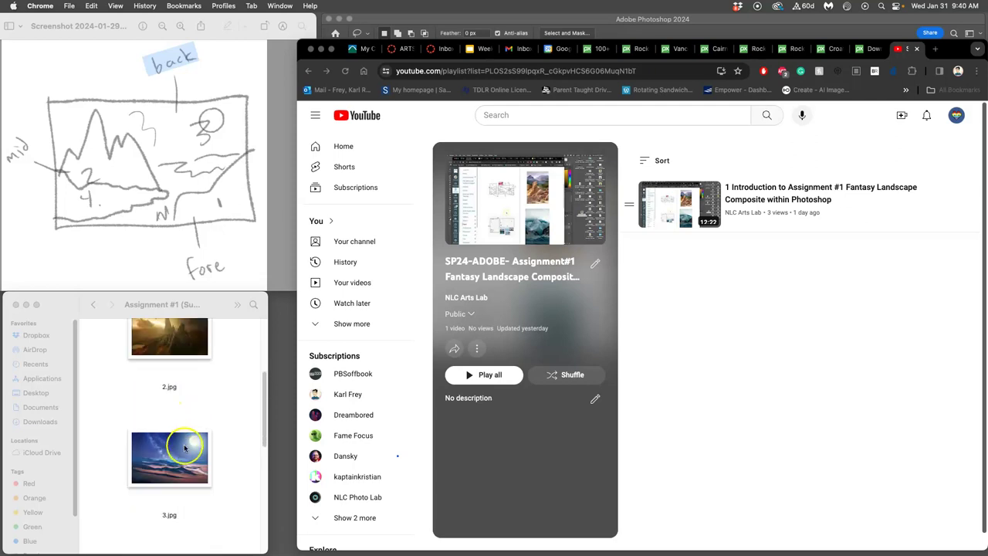
pyautogui.scroll(3, 191, 380)
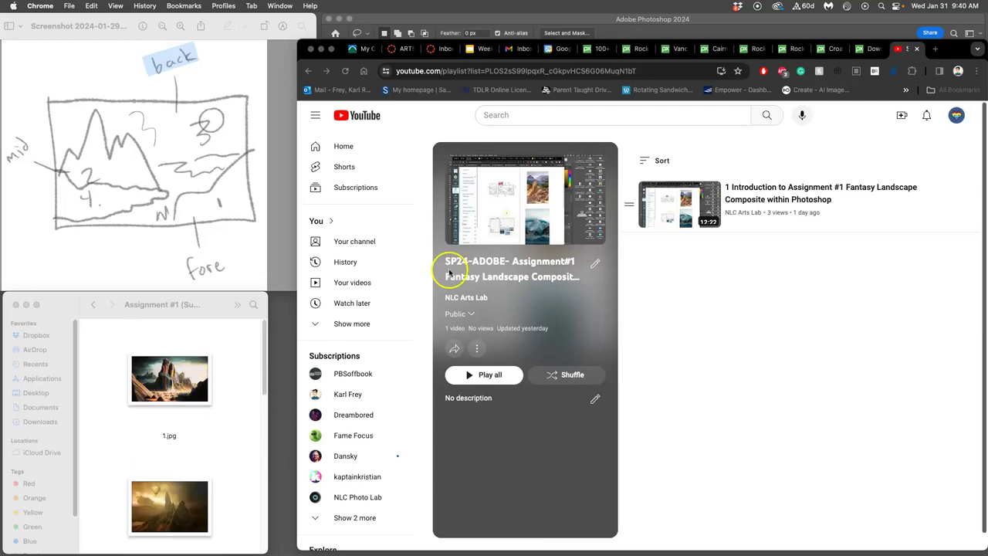
pyautogui.click(405, 48)
pyautogui.scroll(-5, 624, 263)
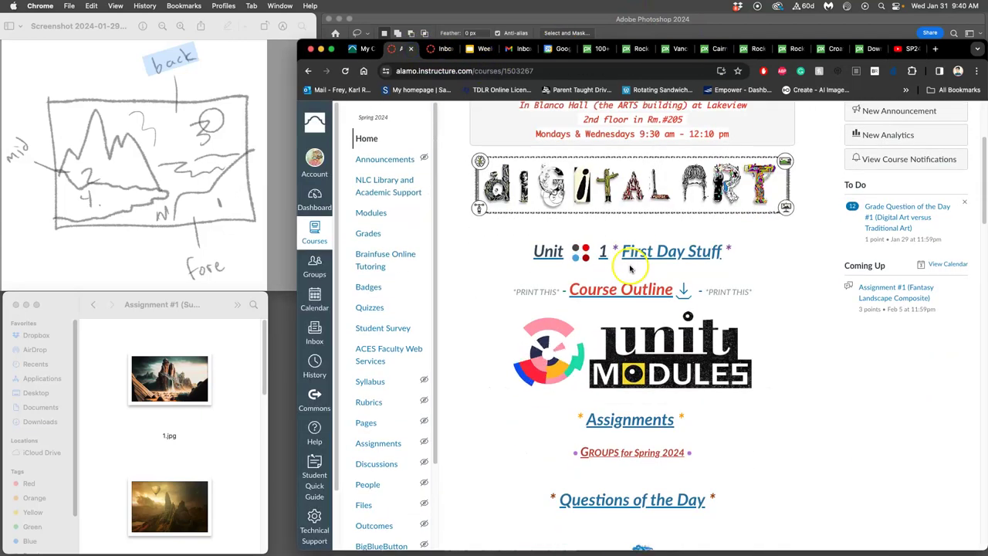
pyautogui.click(638, 423)
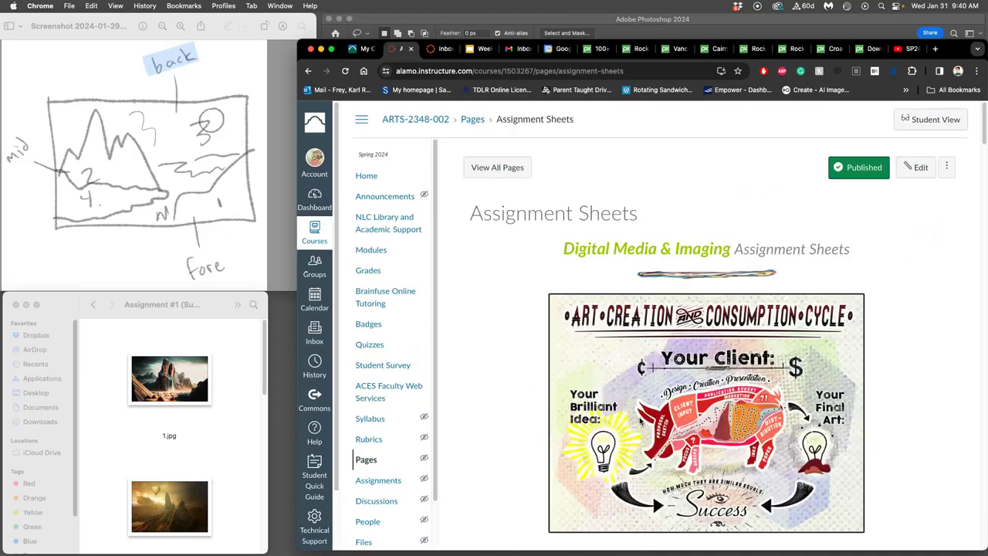
pyautogui.scroll(-5, 639, 421)
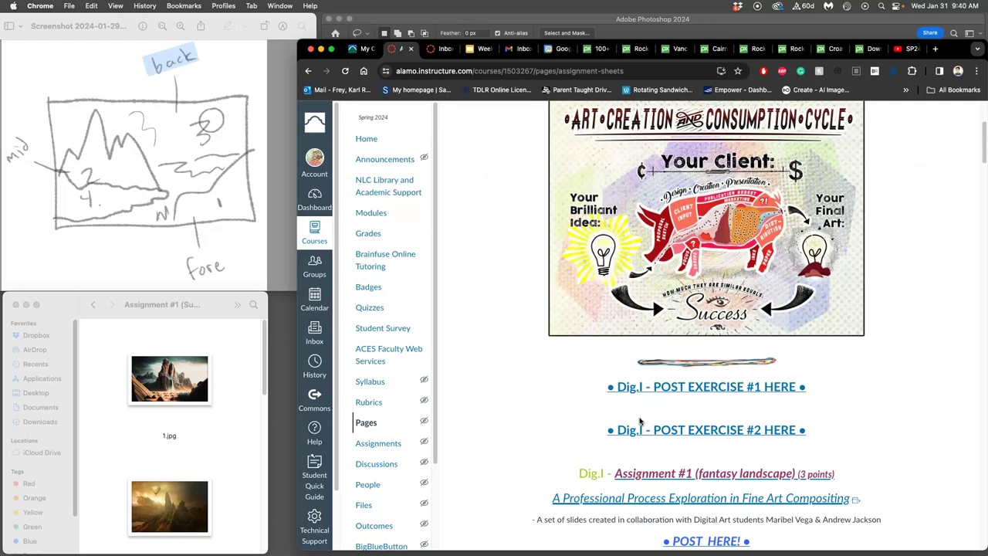
pyautogui.scroll(-3, 640, 422)
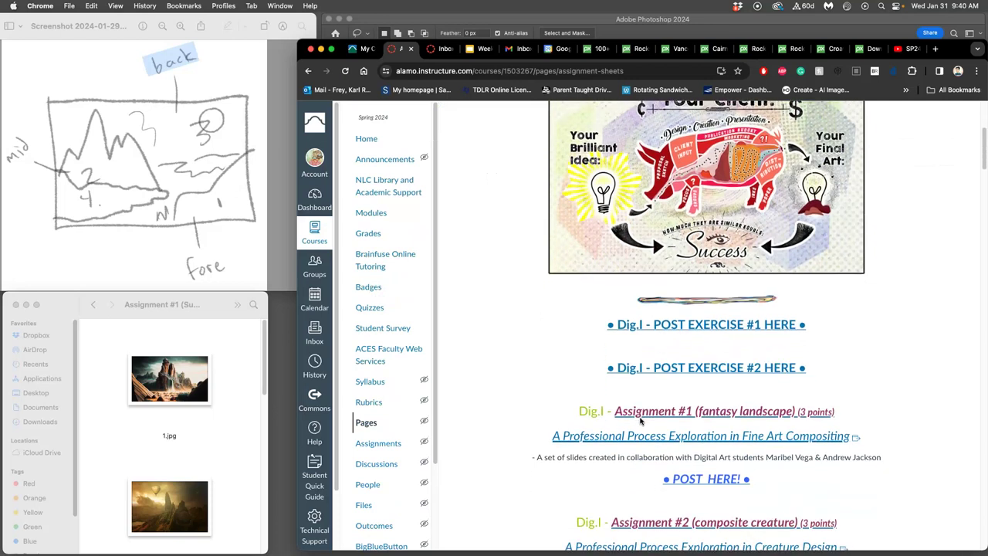
pyautogui.click(695, 424)
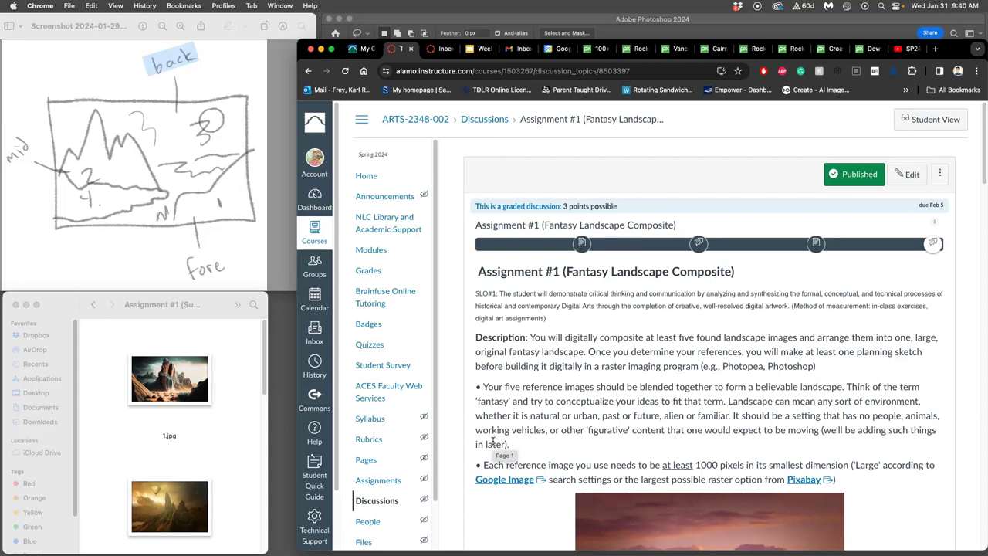
pyautogui.scroll(-5, 652, 378)
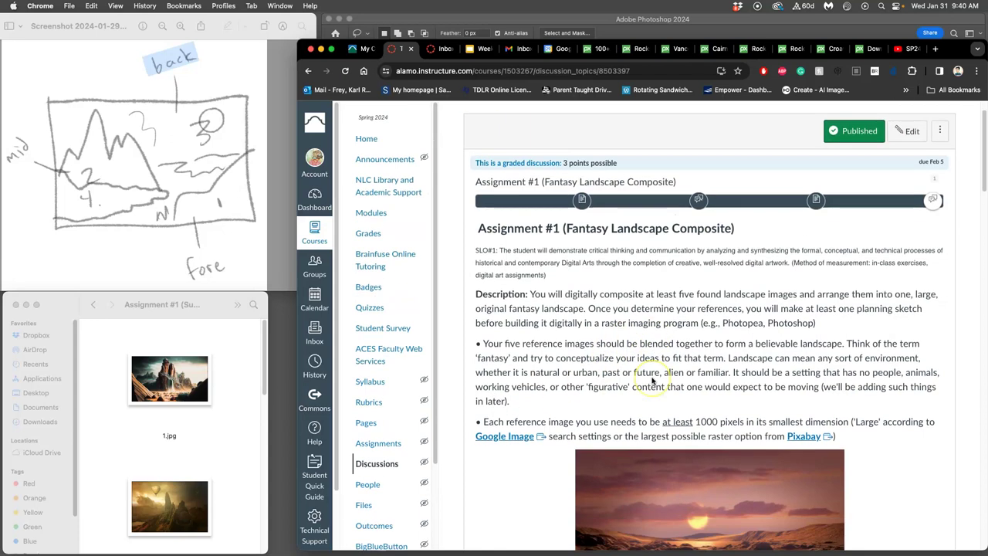
pyautogui.scroll(-20, 652, 378)
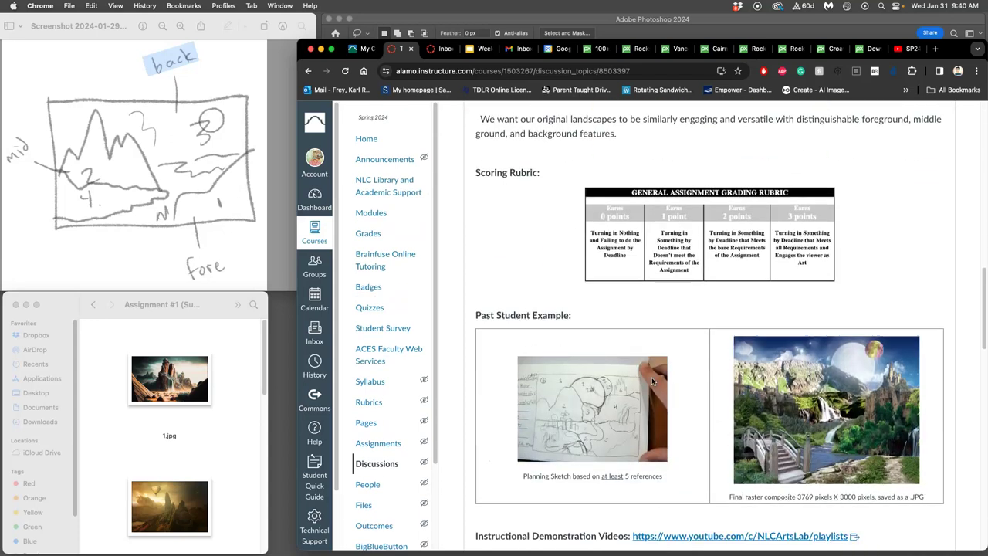
pyautogui.scroll(-2, 652, 380)
pyautogui.scroll(8, 652, 381)
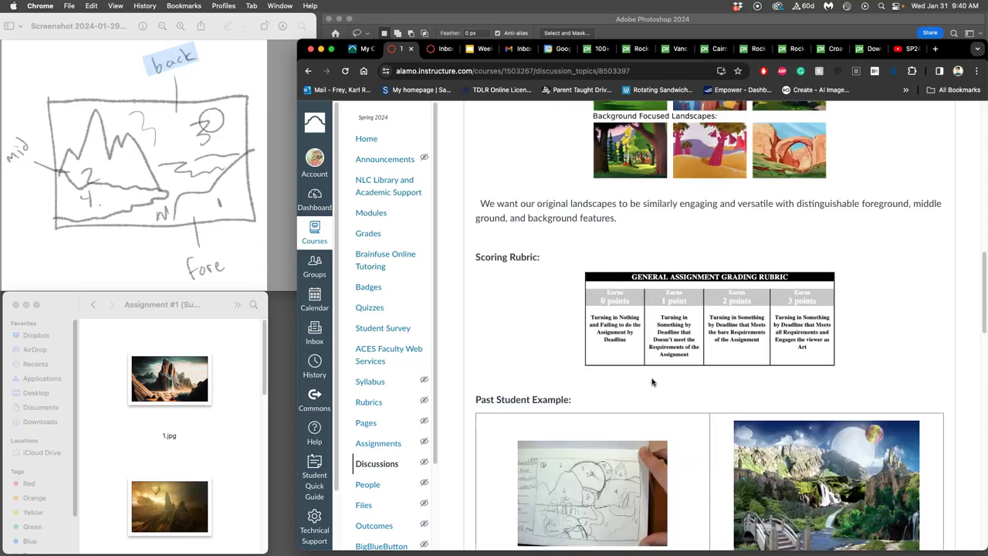
pyautogui.scroll(-1, 652, 380)
pyautogui.scroll(2, 651, 381)
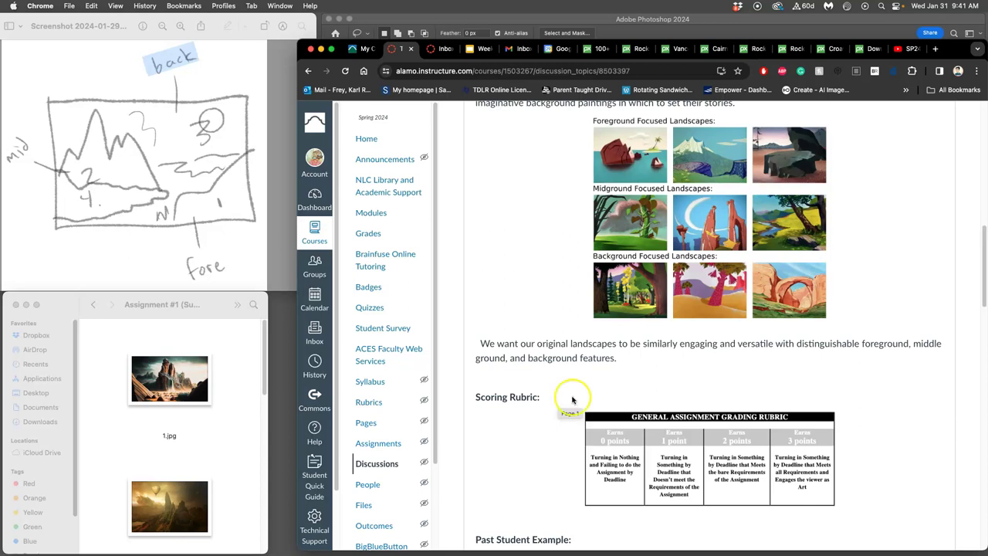
pyautogui.scroll(-5, 694, 395)
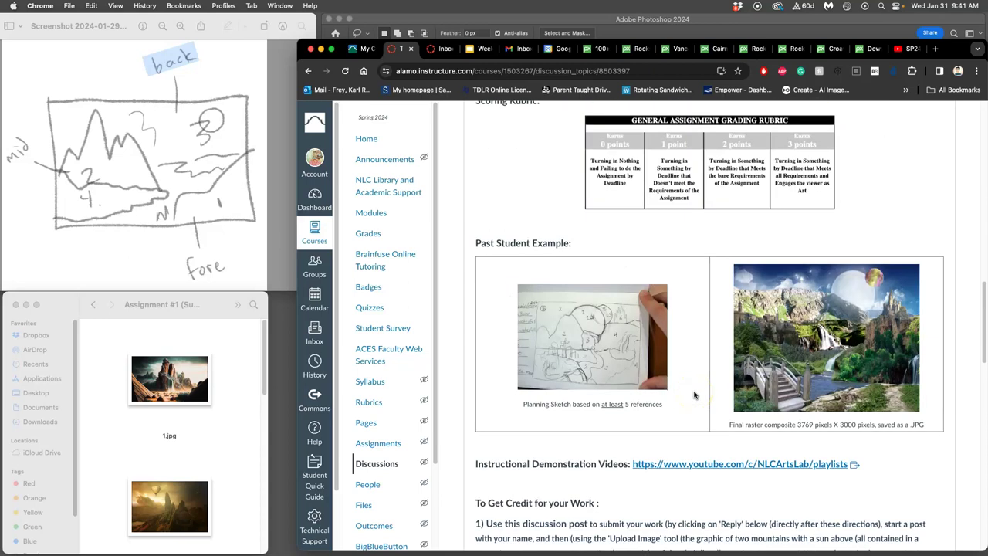
pyautogui.scroll(-7, 694, 395)
pyautogui.scroll(-2, 694, 395)
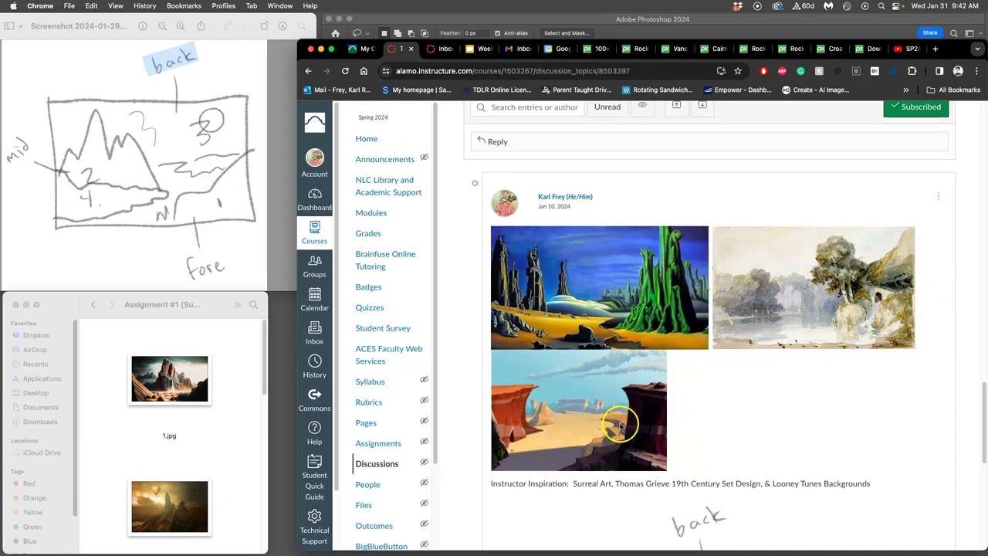
pyautogui.scroll(-1, 601, 437)
pyautogui.scroll(-3, 610, 429)
pyautogui.scroll(-3, 613, 424)
pyautogui.scroll(-1, 613, 424)
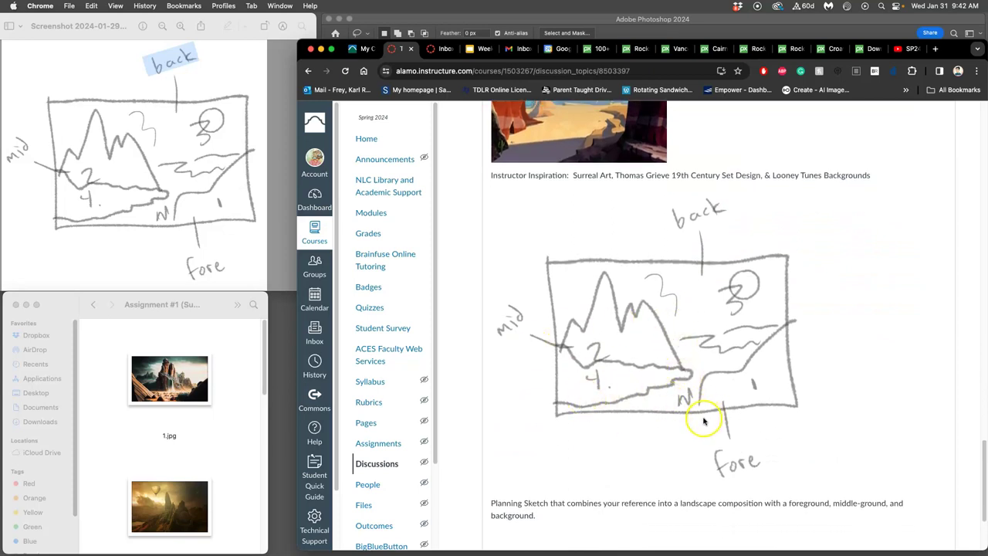
pyautogui.scroll(5, 699, 417)
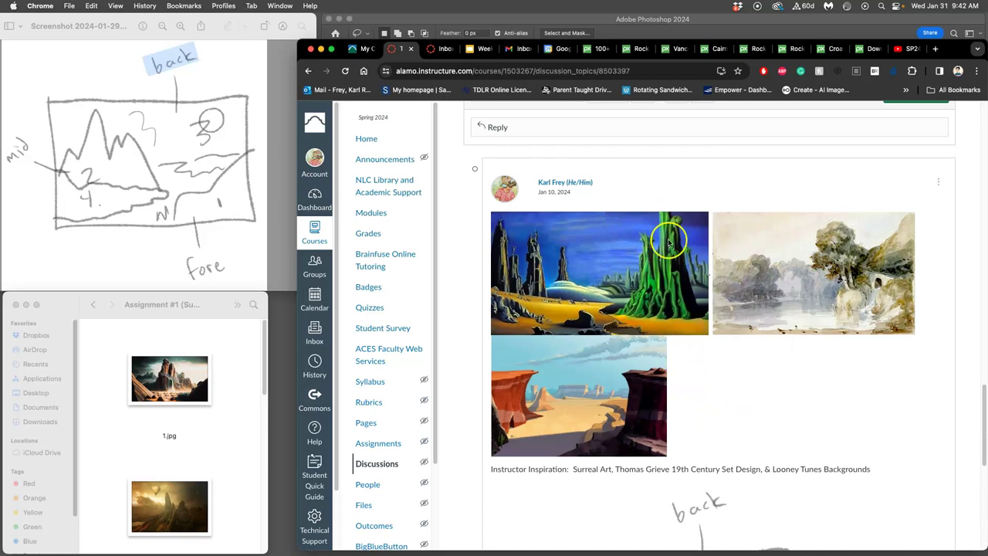
pyautogui.click(241, 366)
pyautogui.scroll(-3, 243, 369)
pyautogui.scroll(-2, 242, 370)
pyautogui.doubleClick(209, 480)
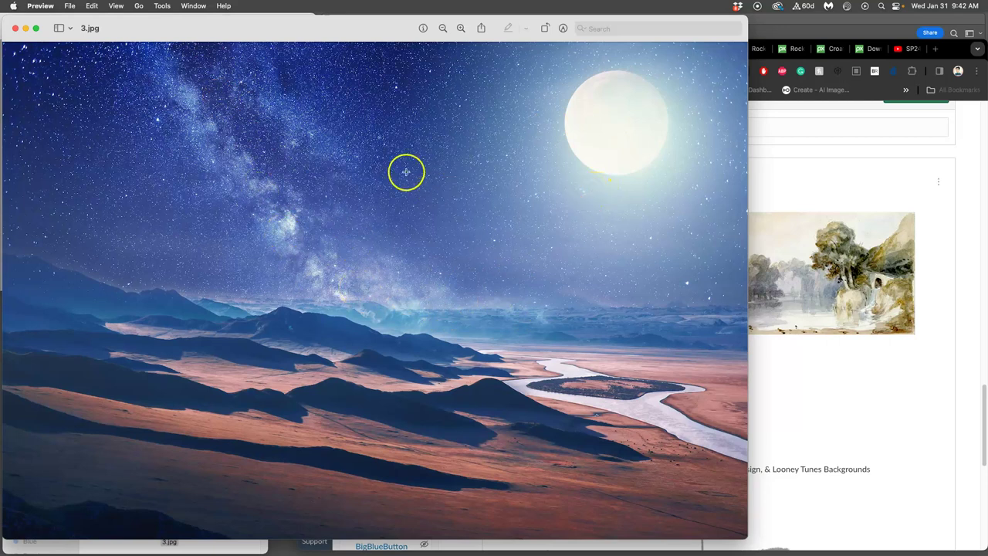
pyautogui.click(15, 30)
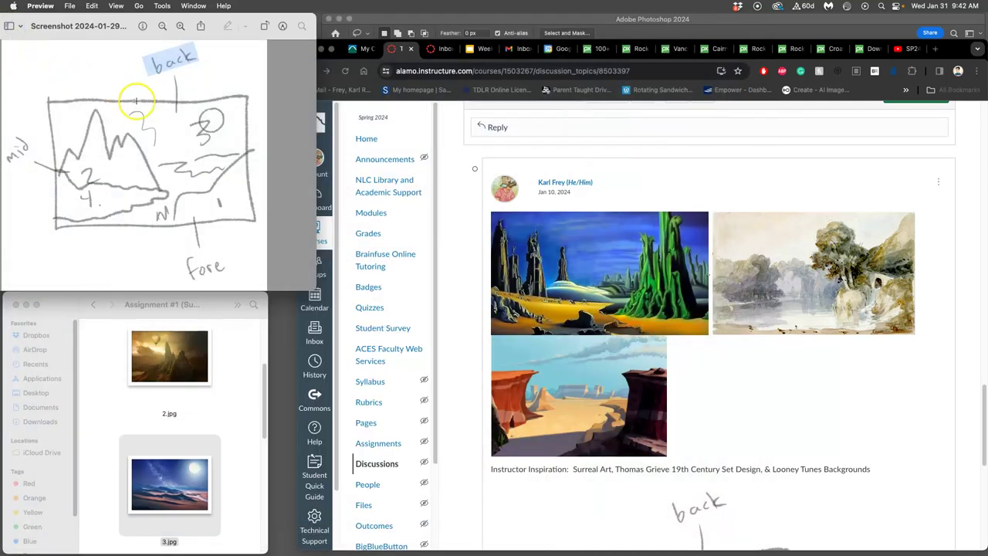
pyautogui.doubleClick(171, 357)
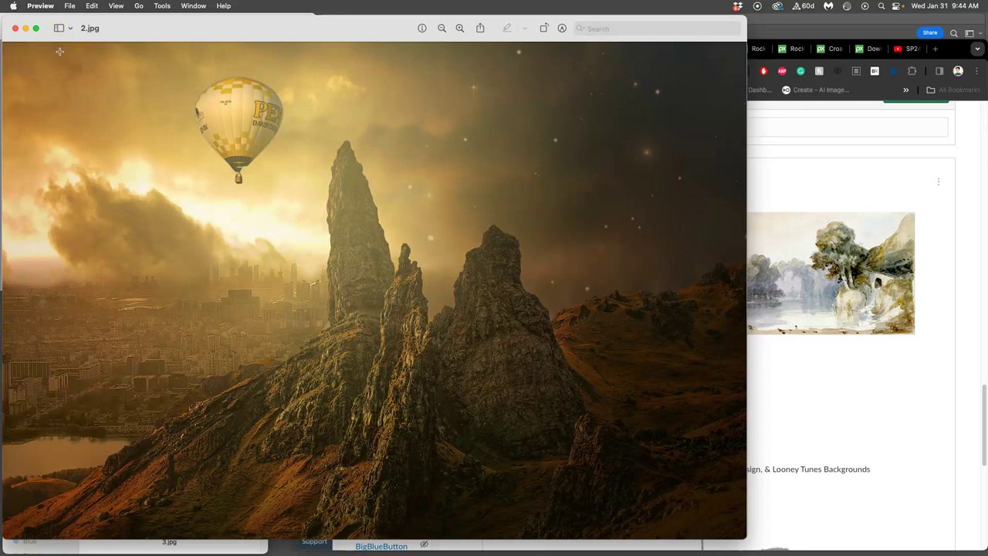
pyautogui.click(15, 29)
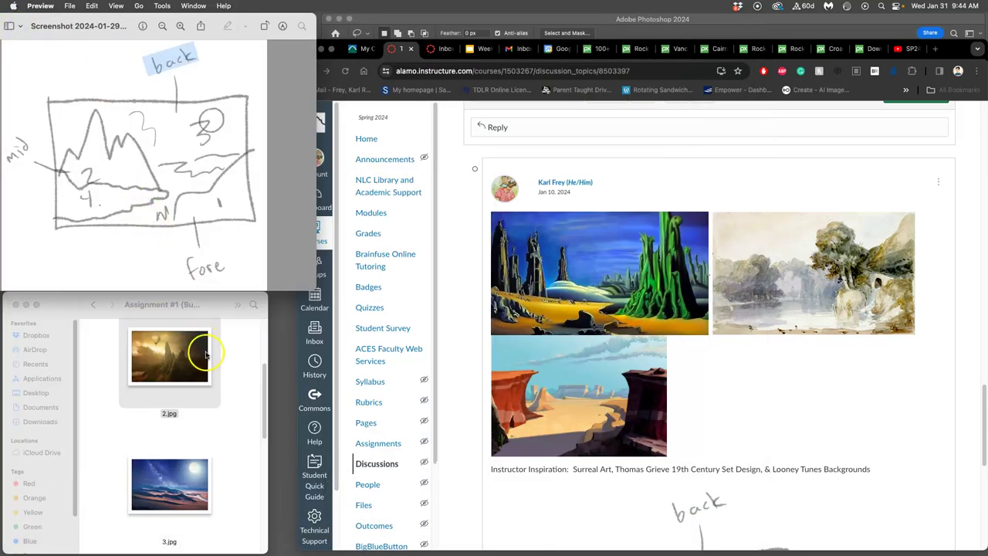
pyautogui.scroll(-2, 228, 368)
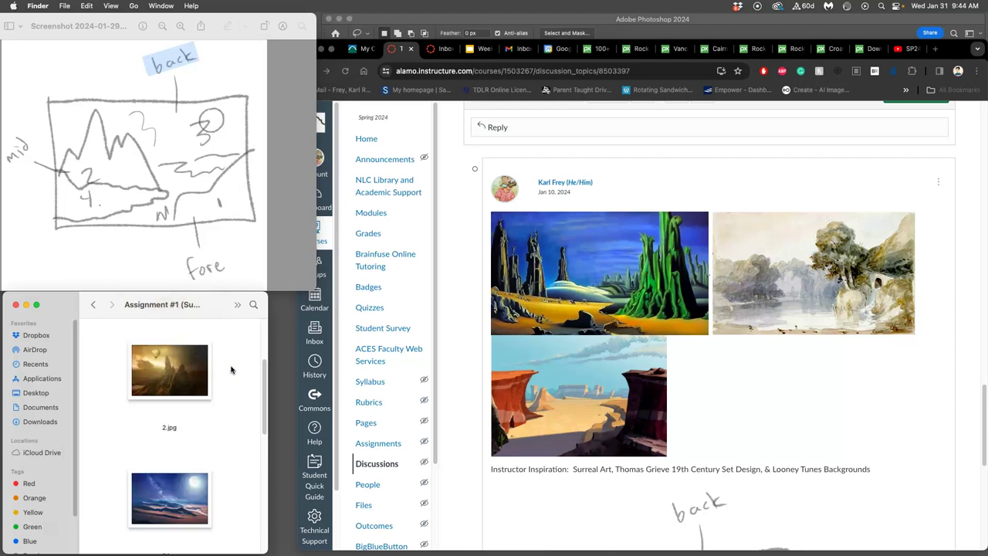
pyautogui.scroll(2, 230, 369)
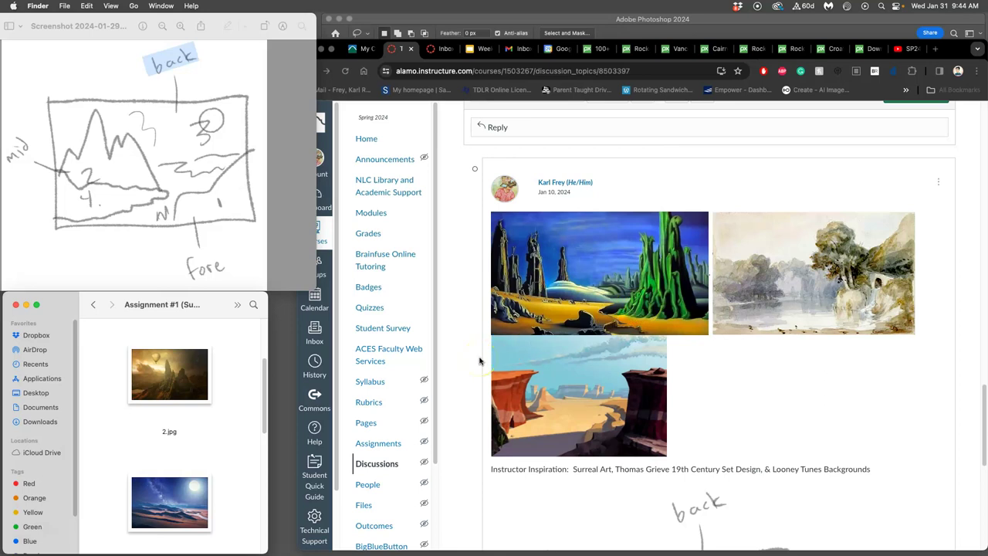
pyautogui.scroll(4, 191, 384)
pyautogui.doubleClick(187, 383)
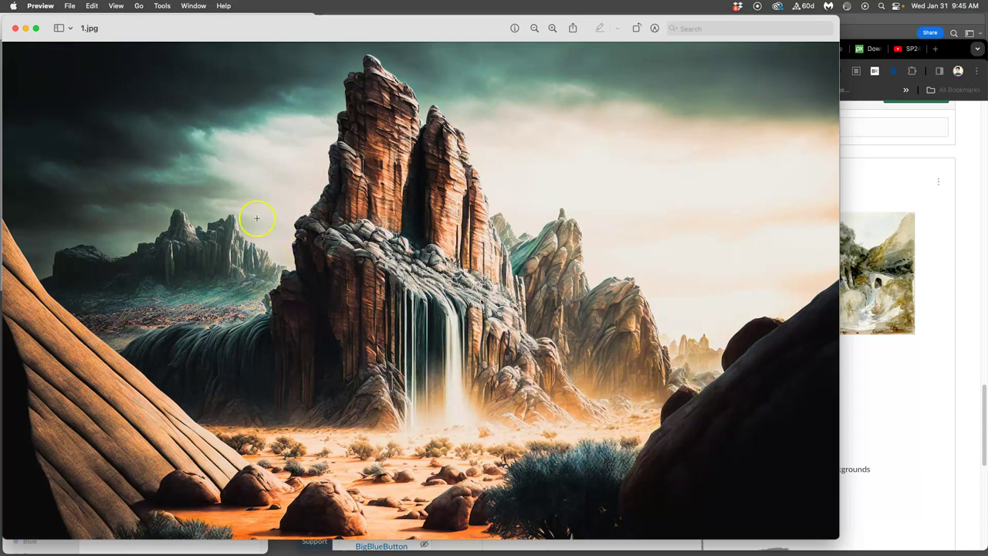
pyautogui.click(17, 28)
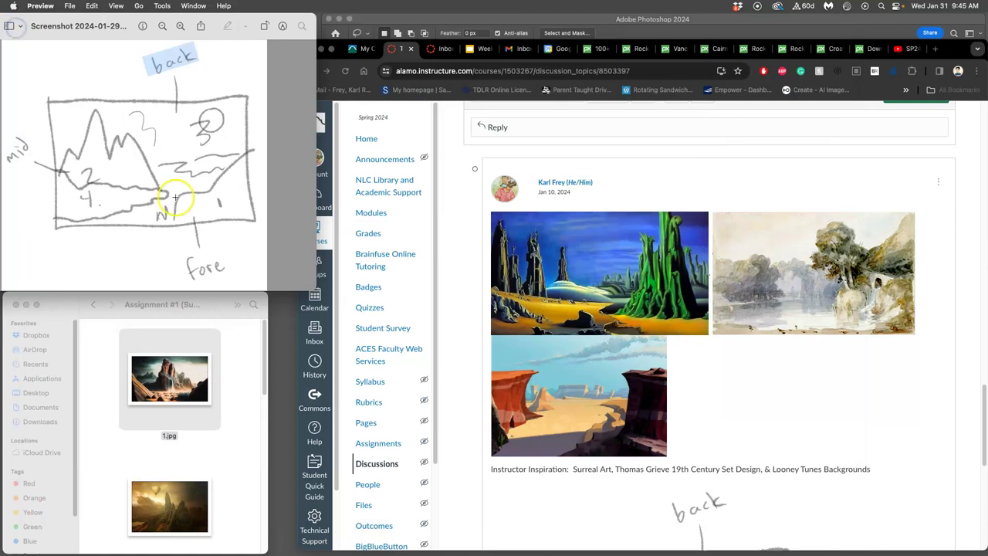
pyautogui.scroll(-3, 220, 472)
pyautogui.scroll(-2, 220, 475)
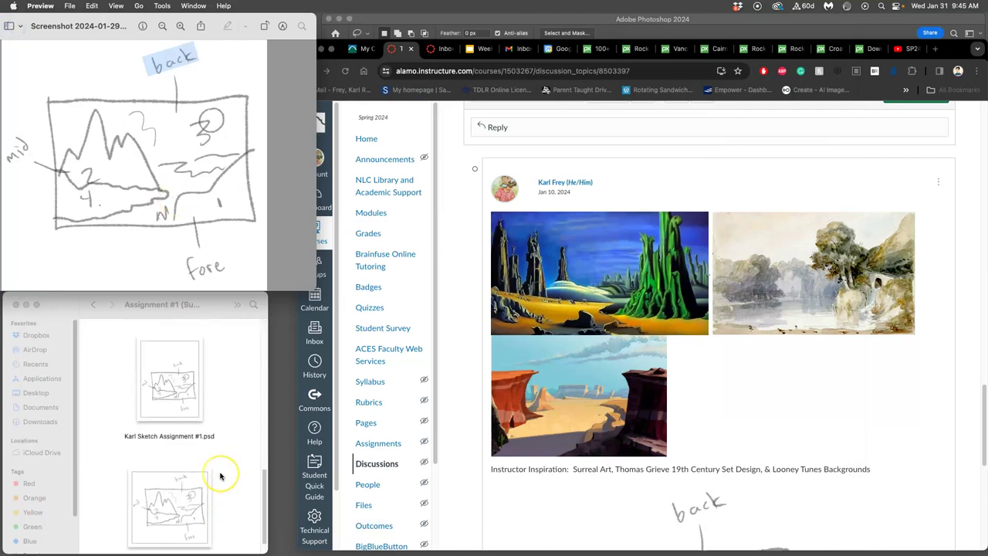
pyautogui.scroll(5, 218, 475)
pyautogui.click(183, 487)
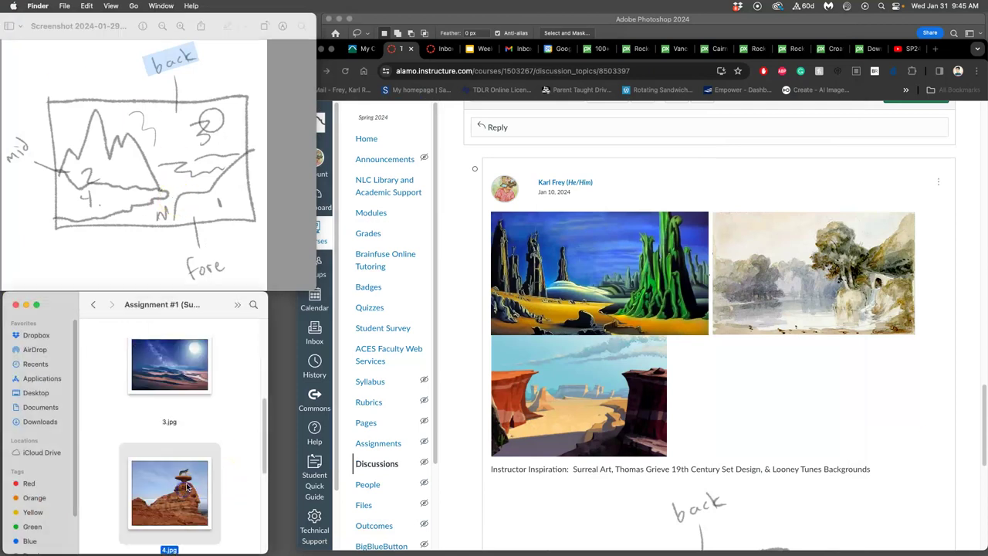
pyautogui.click(186, 485)
pyautogui.doubleClick(186, 484)
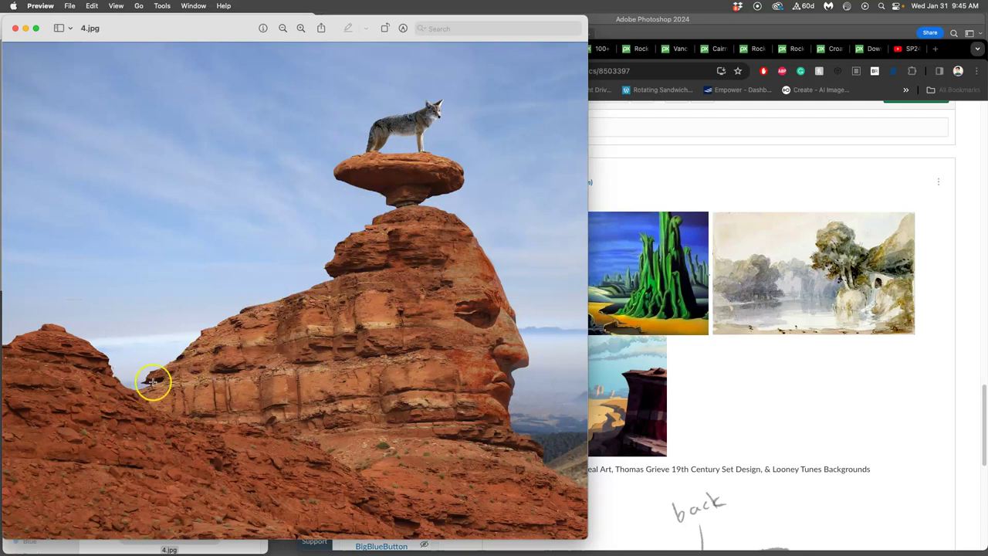
pyautogui.click(14, 27)
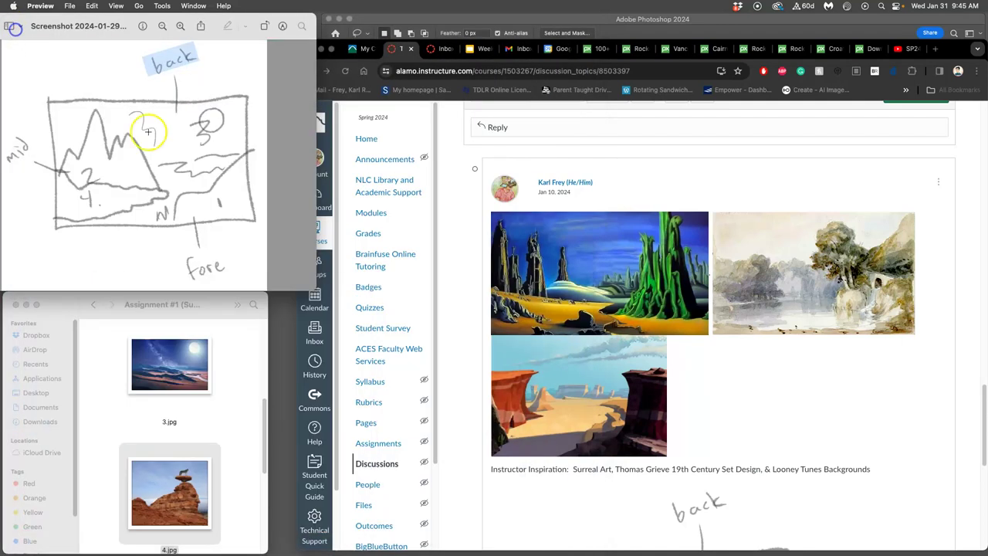
# Step: Bring Chrome forward and switch to the Pixabay 'Rocky Color' search results
pyautogui.click(719, 416)
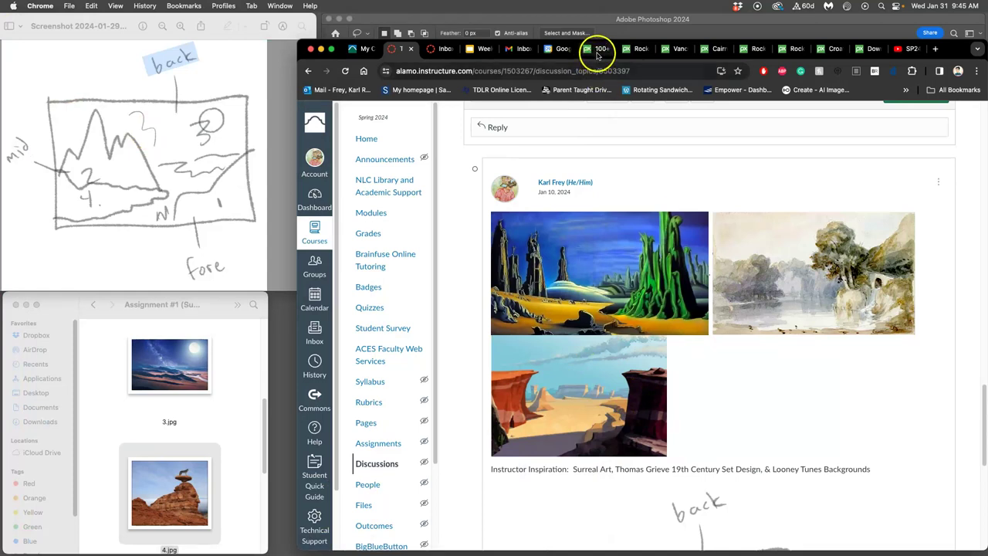
pyautogui.scroll(4, 217, 380)
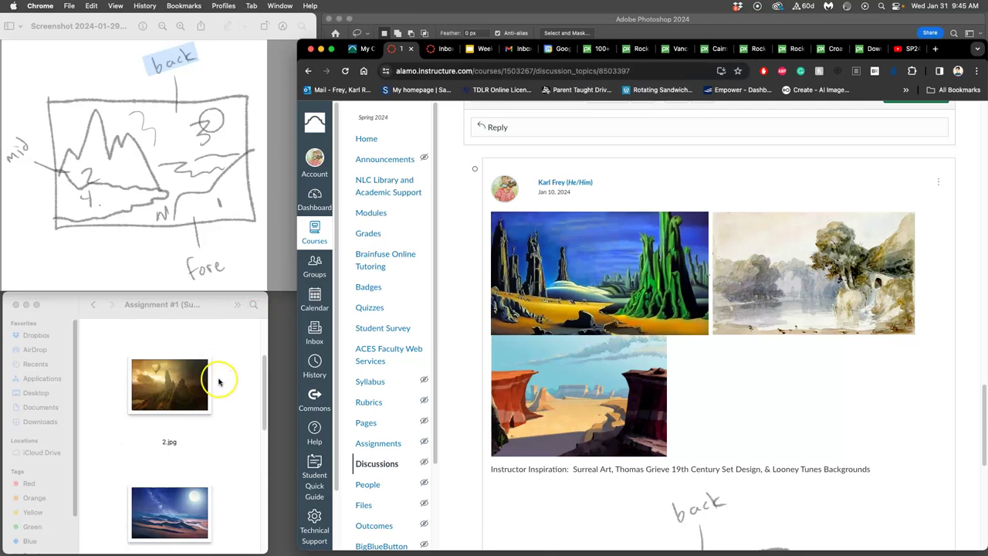
pyautogui.scroll(-6, 218, 381)
pyautogui.scroll(3, 221, 379)
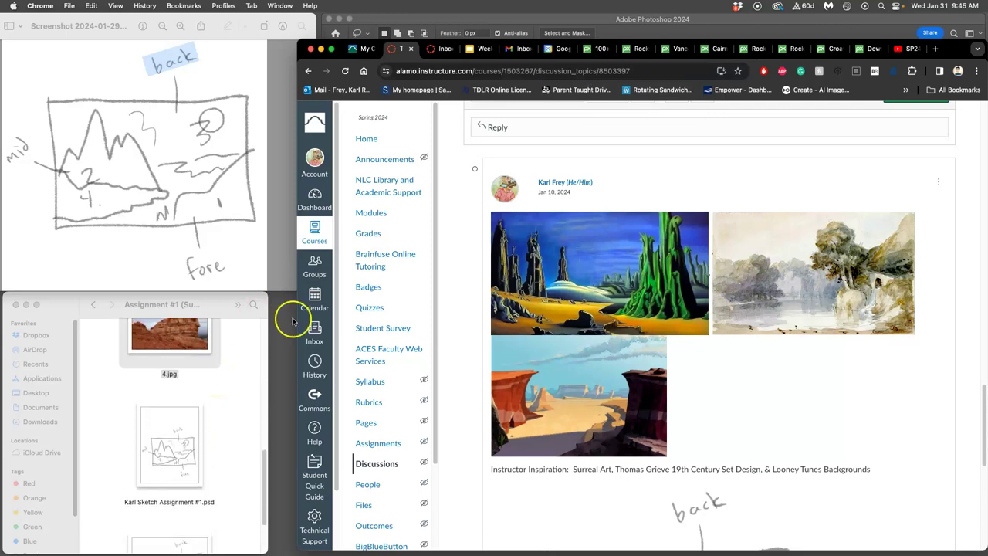
pyautogui.click(599, 49)
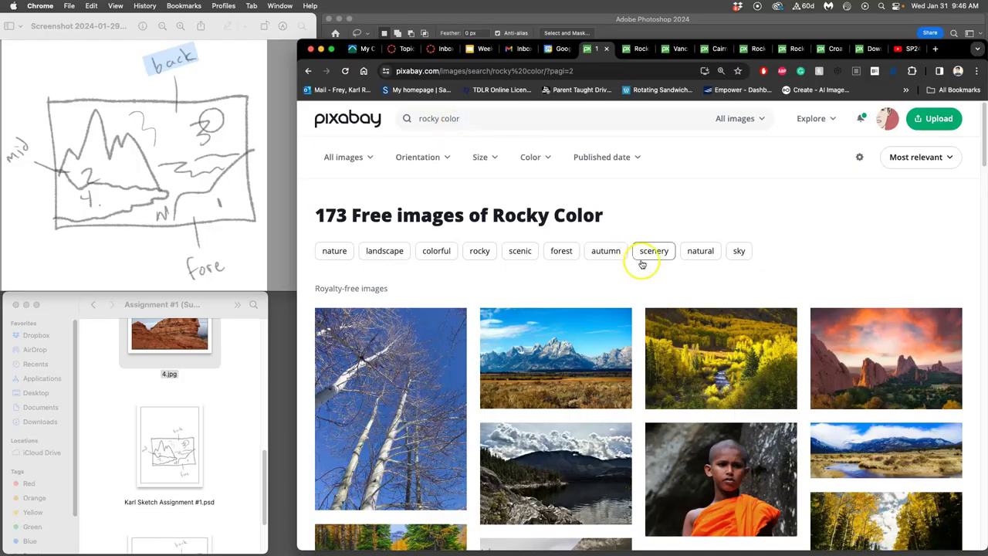
# Step: Scroll through the rocky color landscape photos for usable references, then return to the top
pyautogui.scroll(-10, 643, 262)
pyautogui.scroll(-15, 642, 262)
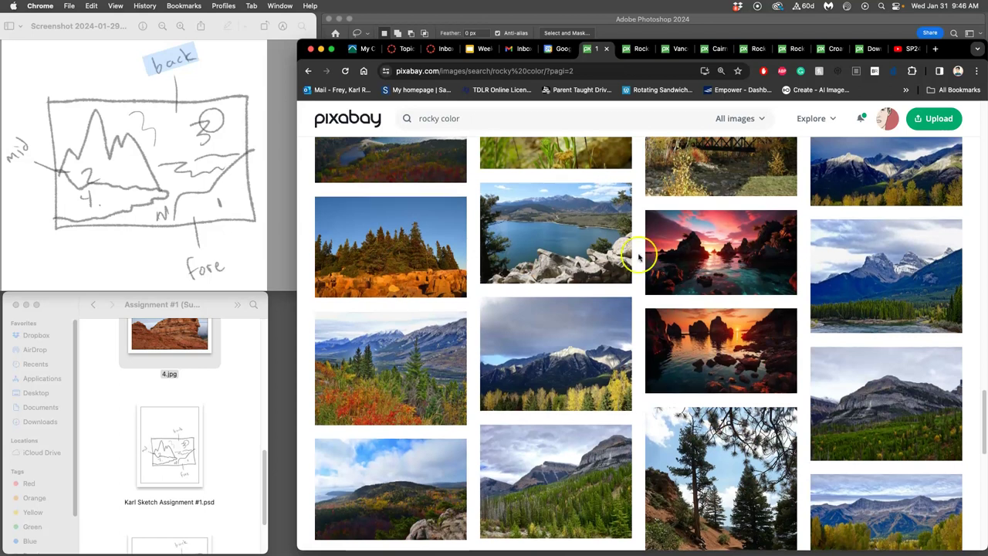
pyautogui.moveTo(751, 343)
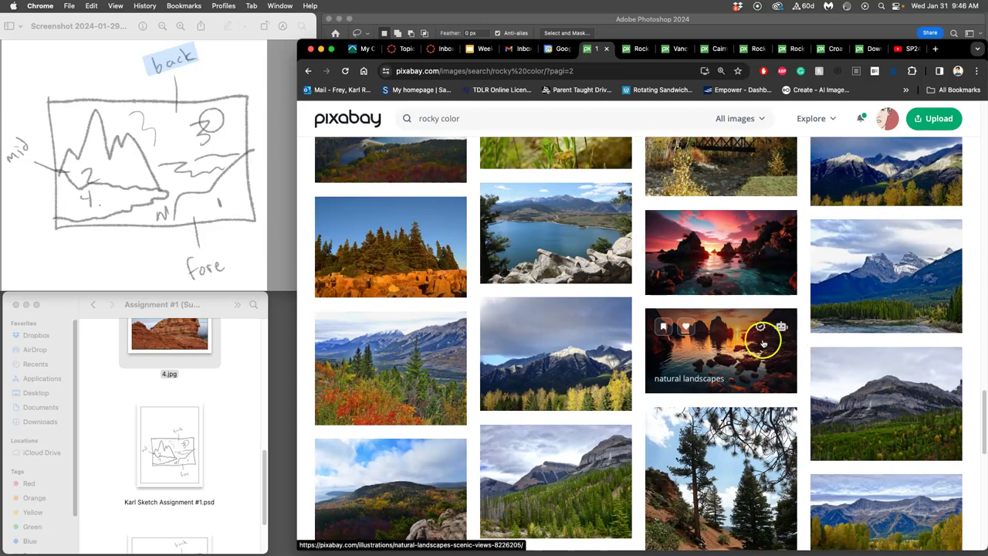
pyautogui.moveTo(781, 327)
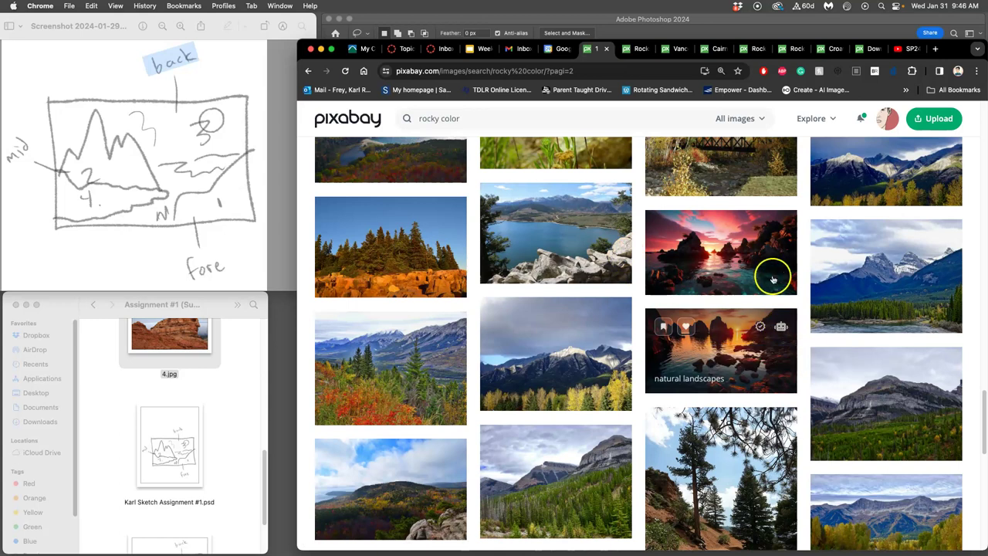
pyautogui.moveTo(781, 229)
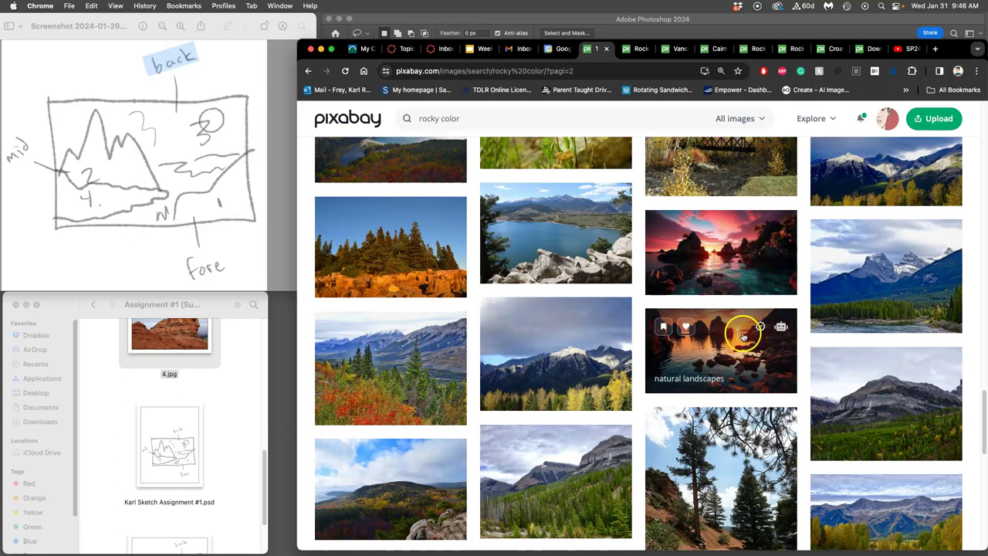
pyautogui.scroll(2, 739, 332)
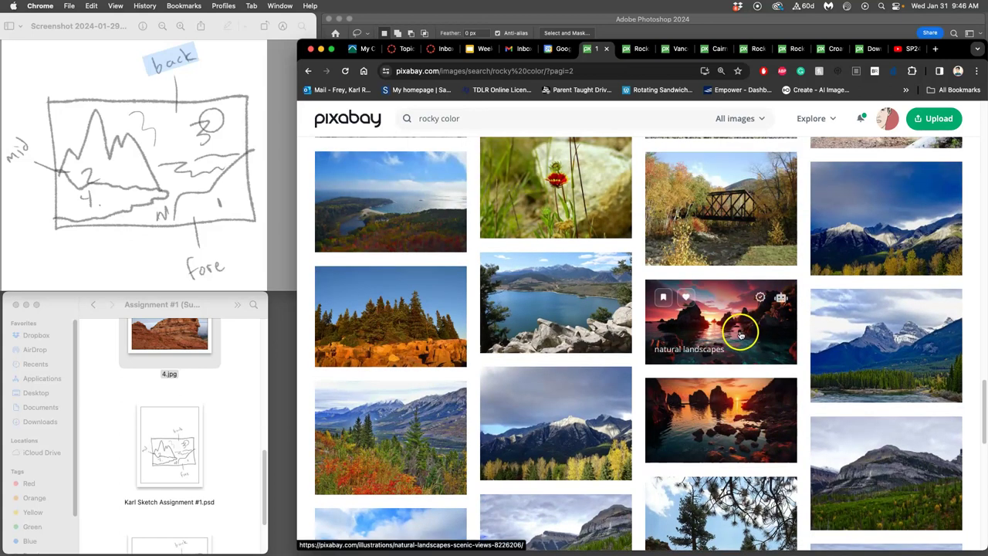
pyautogui.scroll(5, 740, 332)
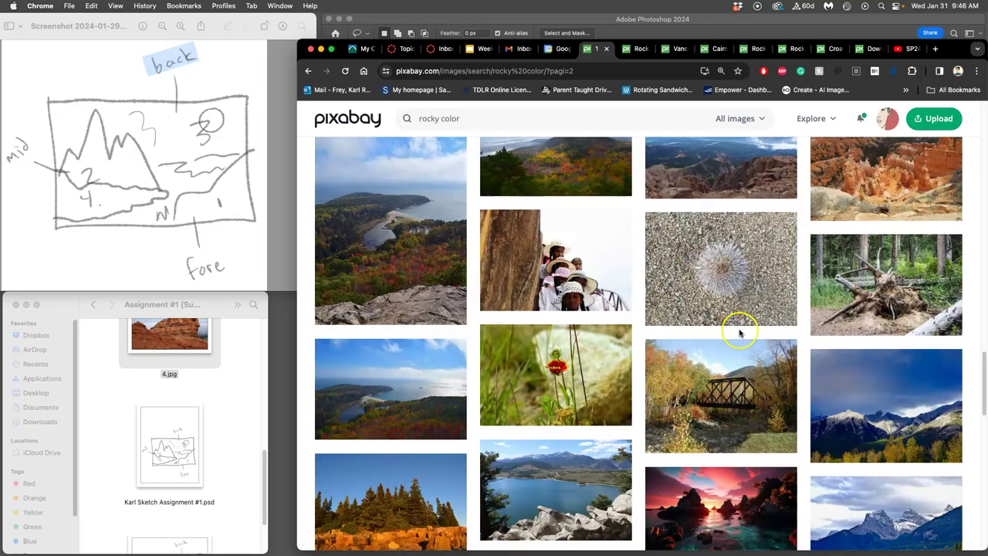
pyautogui.scroll(-1, 739, 332)
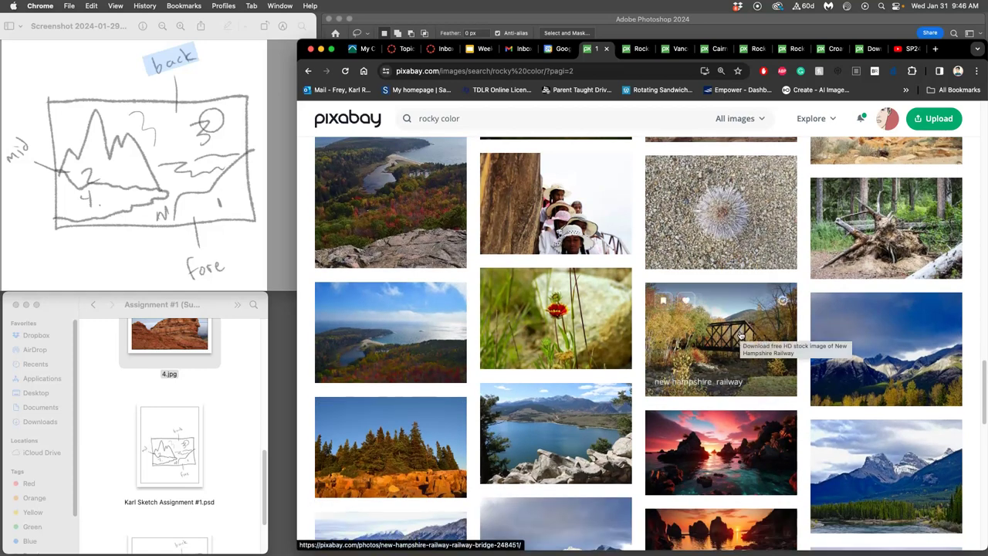
pyautogui.scroll(20, 739, 333)
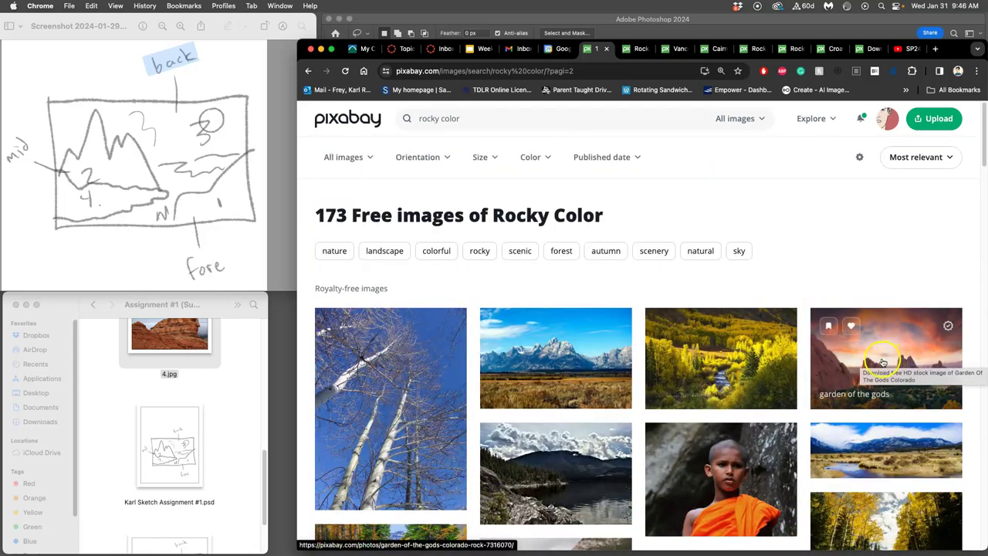
# Step: Open reference image 1.jpg from the folder for a closer look, then close it
pyautogui.click(234, 353)
pyautogui.scroll(5, 234, 355)
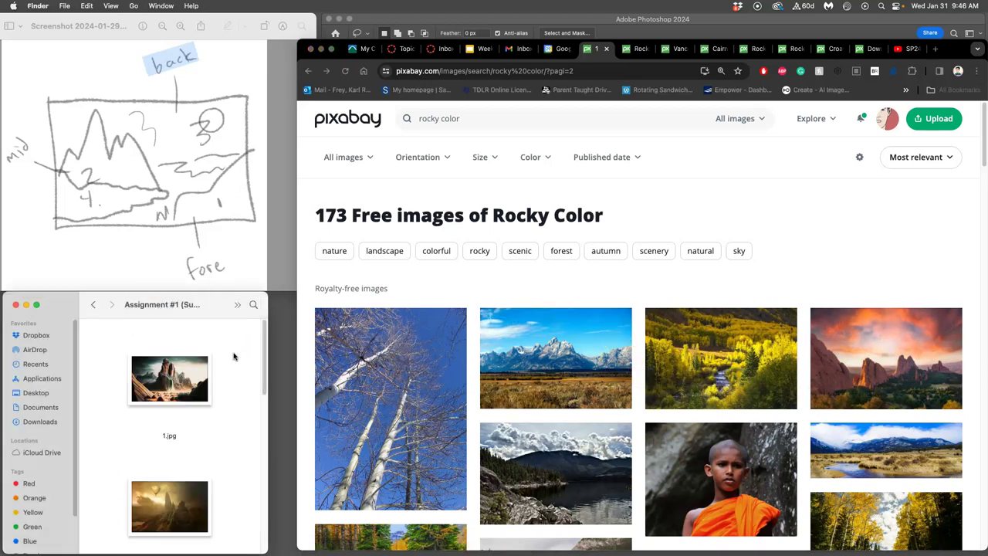
pyautogui.doubleClick(191, 382)
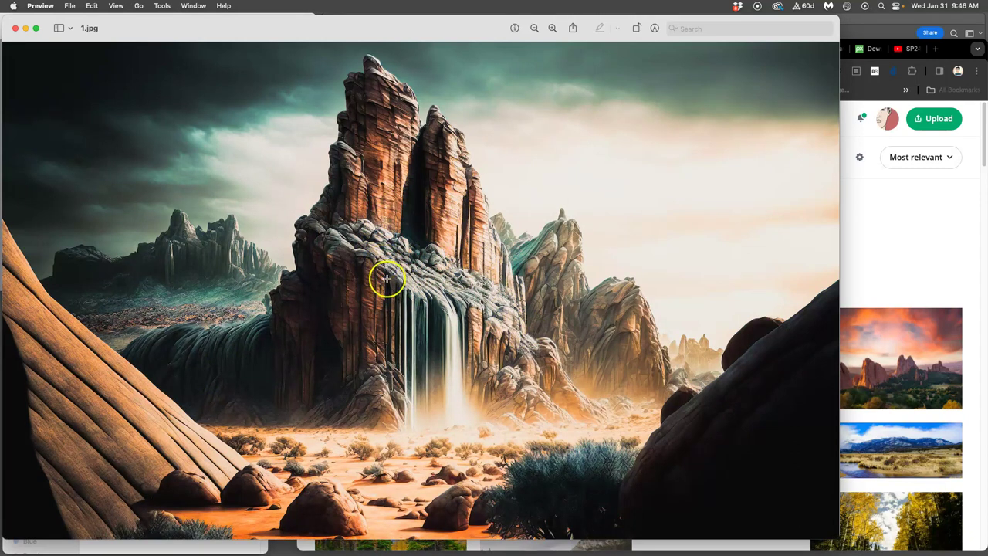
pyautogui.click(15, 29)
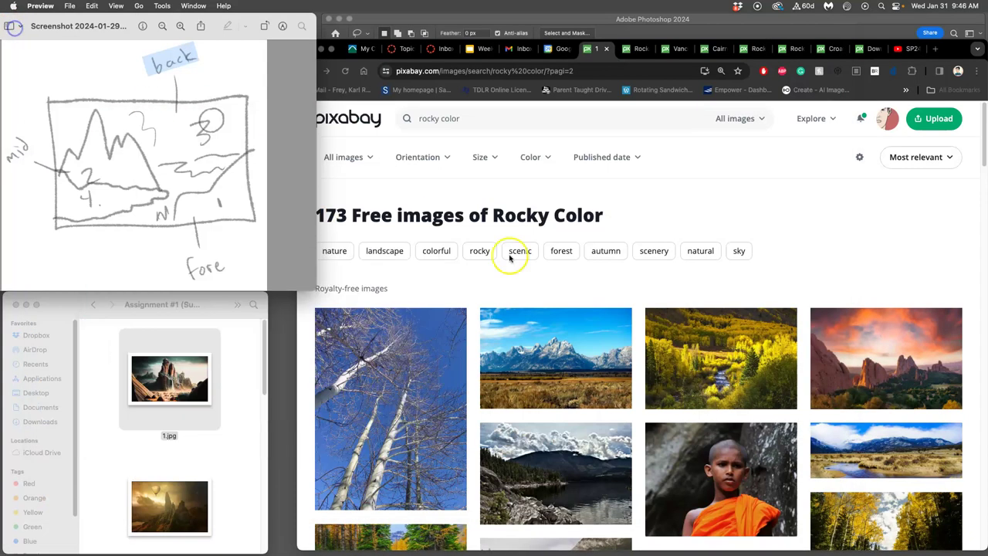
# Step: Download the Garden of the Gods photo at 6000×4000 from a new tab, then close it
pyautogui.click(895, 320)
pyautogui.rightClick(886, 367)
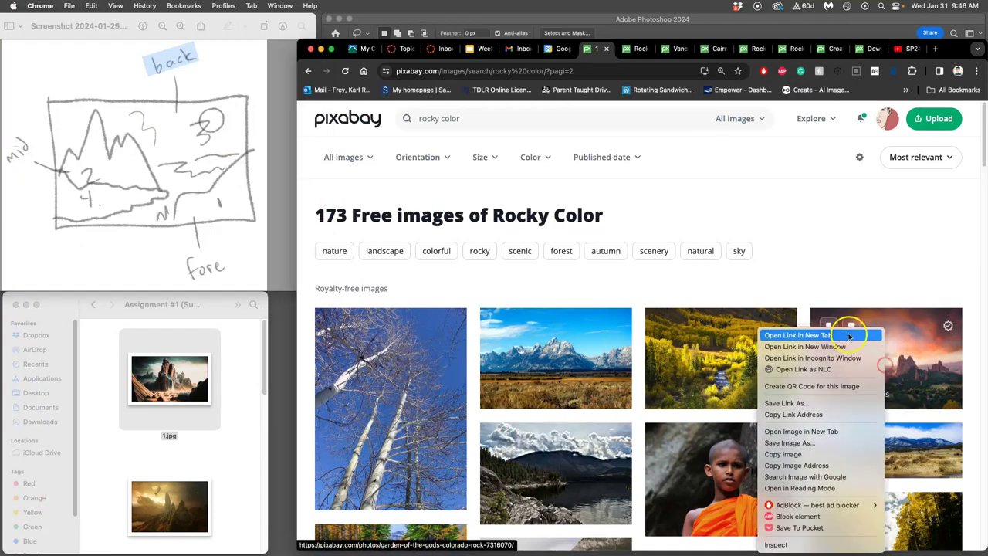
pyautogui.click(819, 333)
pyautogui.click(622, 51)
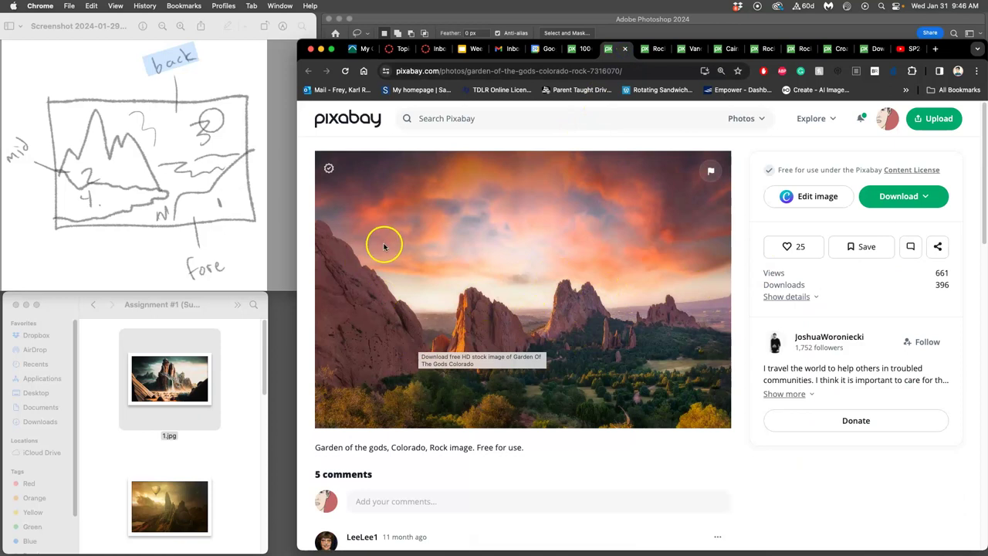
pyautogui.click(898, 196)
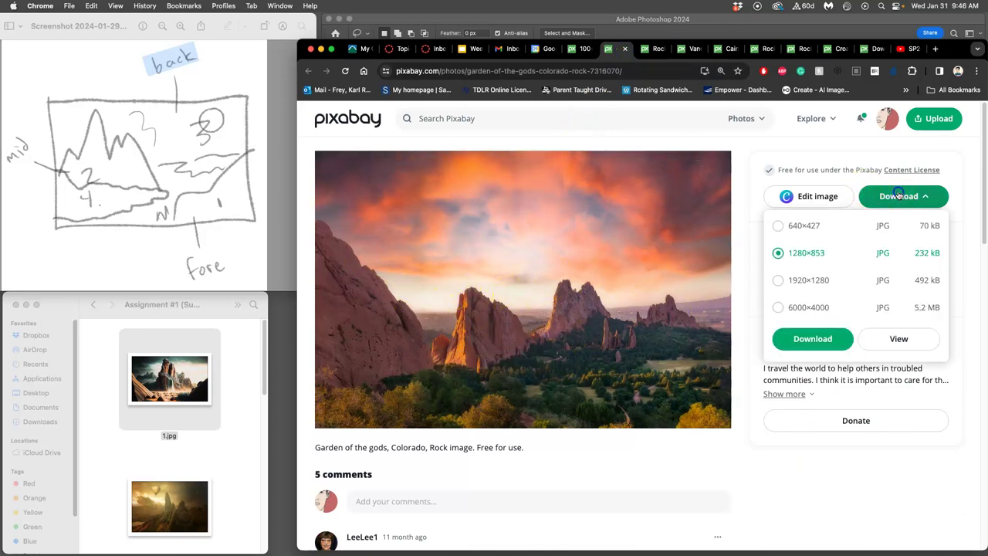
pyautogui.click(777, 308)
pyautogui.click(813, 338)
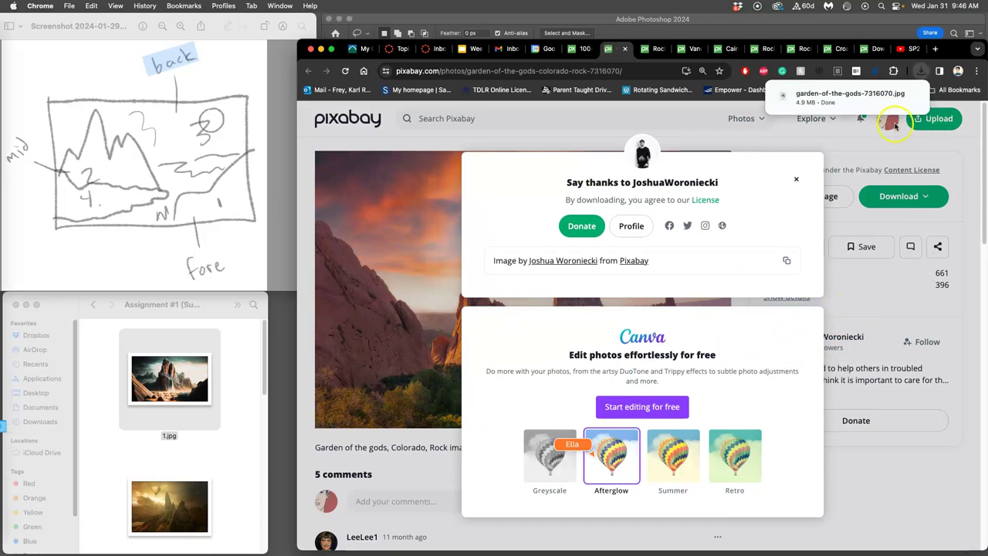
pyautogui.click(799, 182)
pyautogui.click(628, 49)
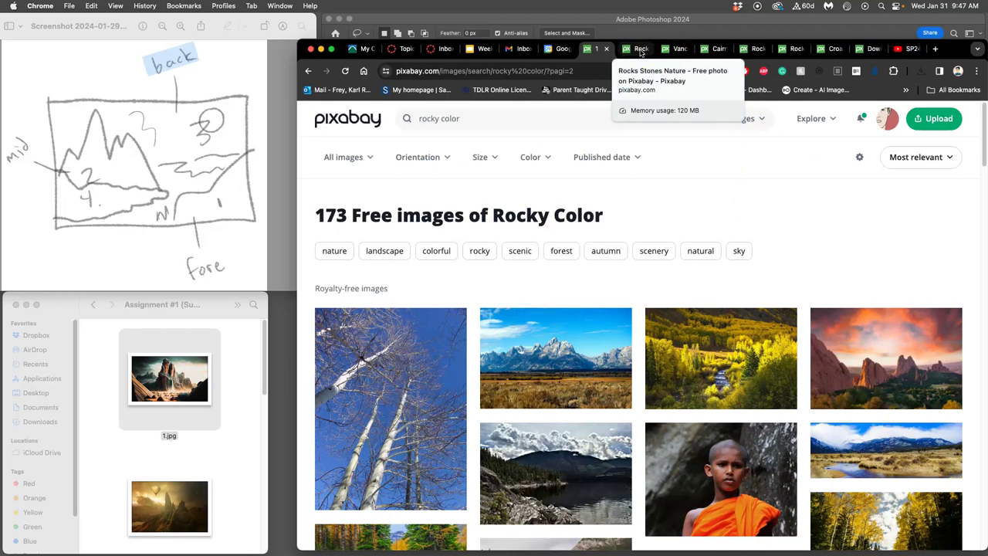
# Step: Download the Rocks Stones Nature stacked-rocks photo at 2448×3264 and close its page
pyautogui.click(640, 50)
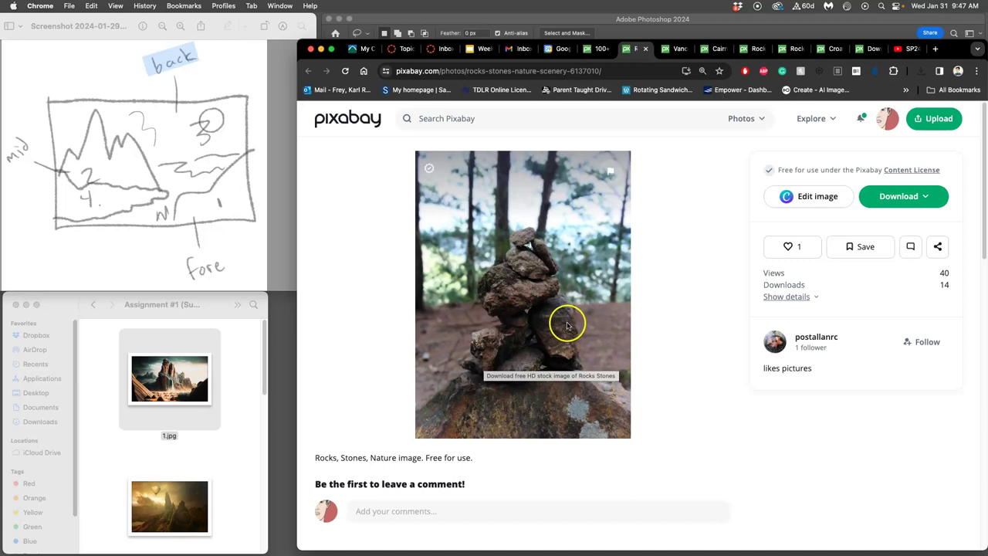
pyautogui.click(905, 197)
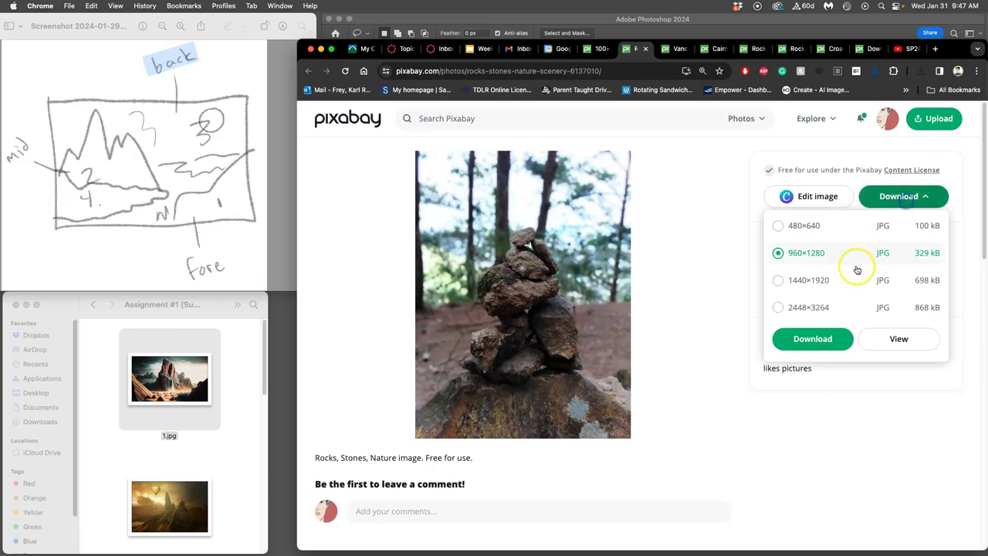
pyautogui.click(778, 307)
pyautogui.click(798, 337)
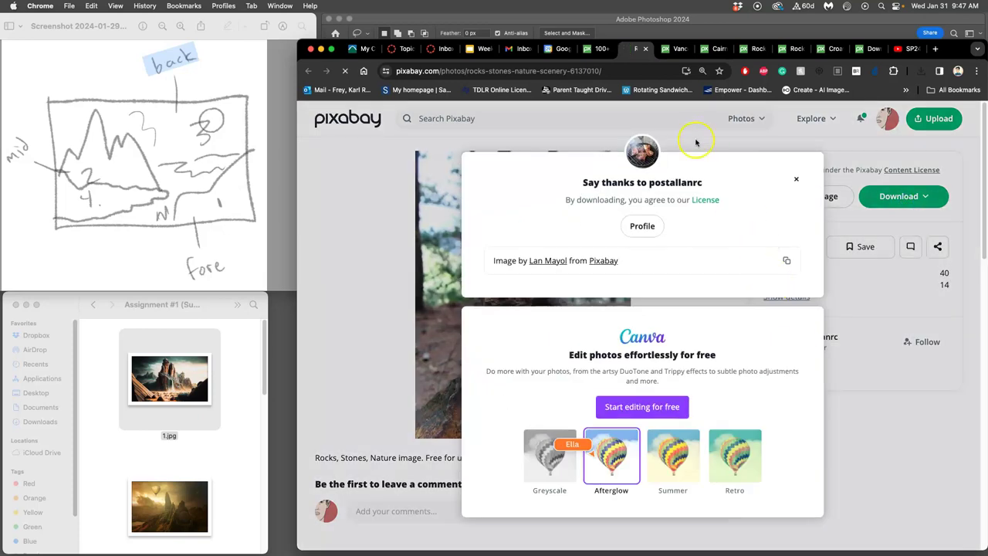
pyautogui.click(646, 49)
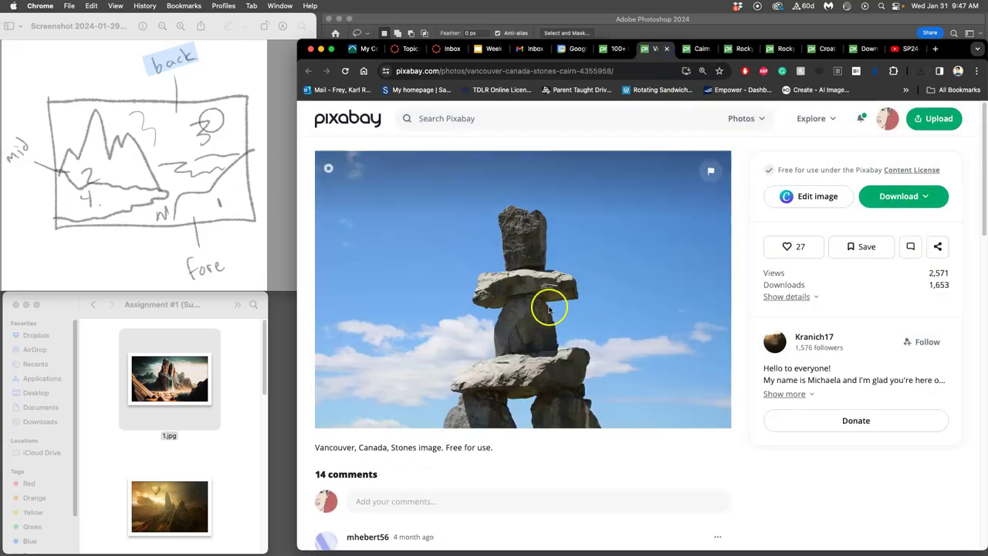
# Step: Download the Vancouver stone cairn photo at 6000×4000 and dismiss the thank-you popup
pyautogui.click(890, 198)
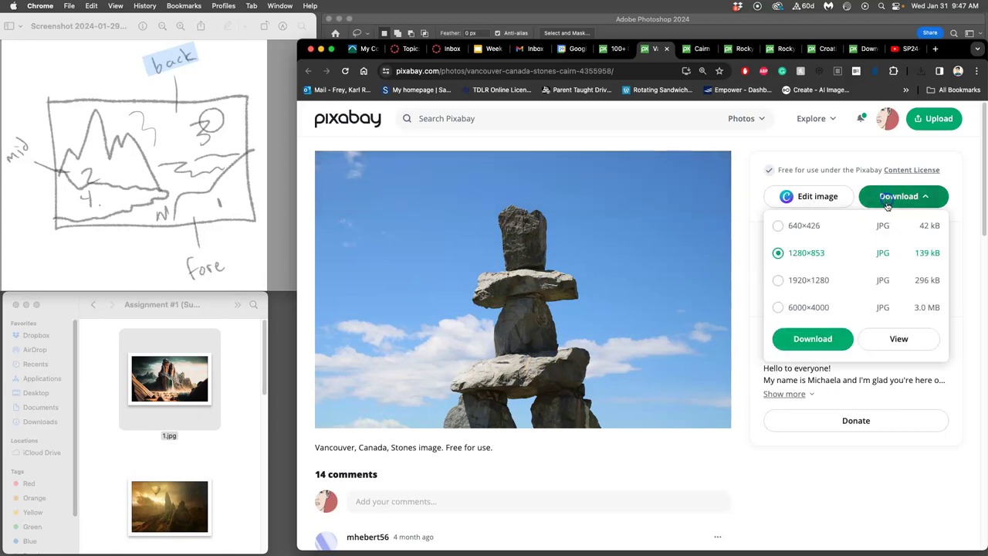
pyautogui.click(778, 307)
pyautogui.click(812, 339)
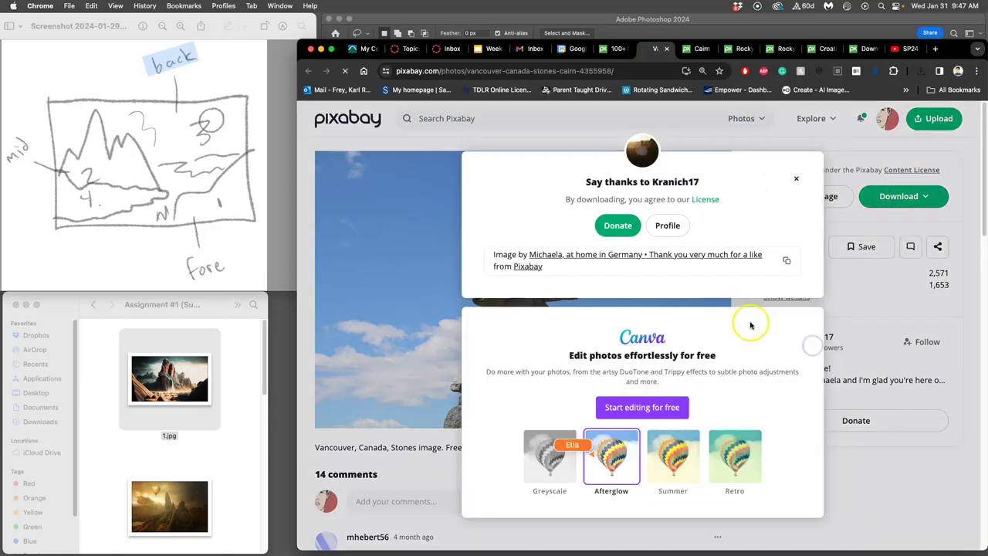
pyautogui.click(425, 148)
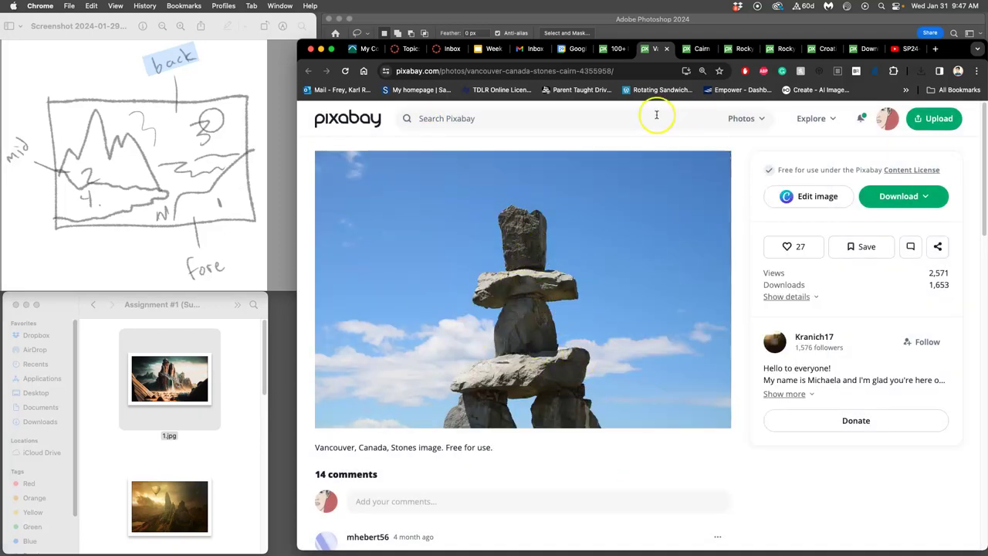
# Step: Download the Cairn Water Nature photo at 5694×3796 and close its page
pyautogui.click(700, 51)
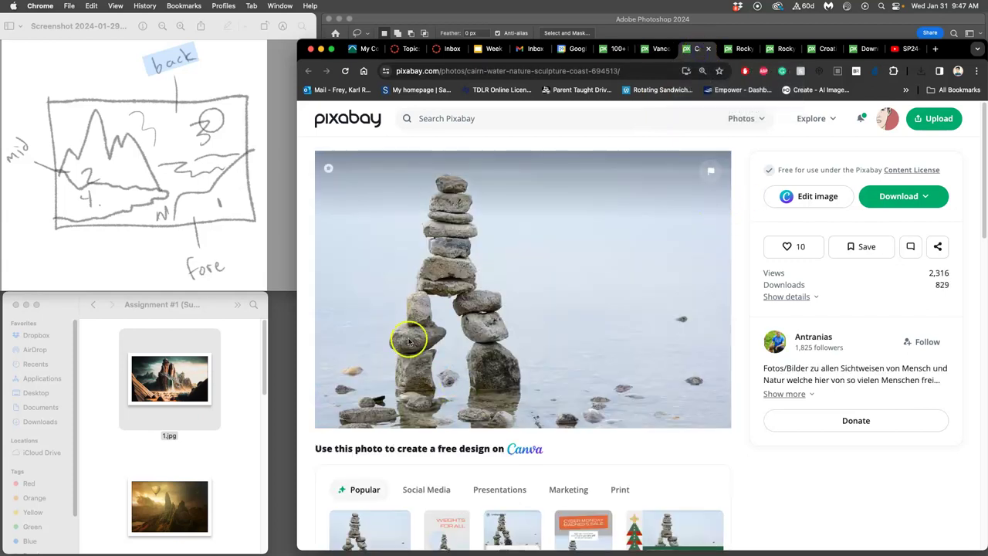
pyautogui.click(883, 203)
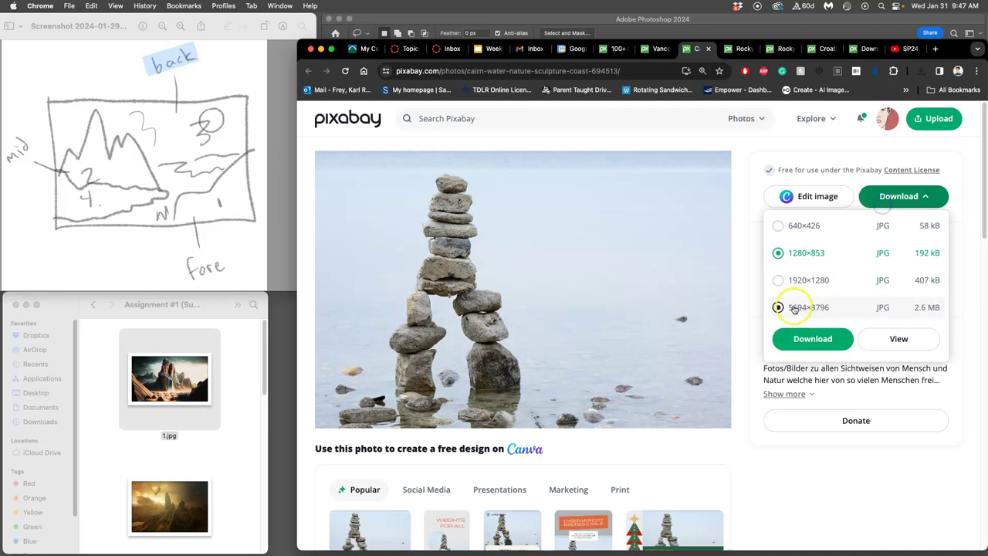
pyautogui.click(791, 309)
pyautogui.click(803, 338)
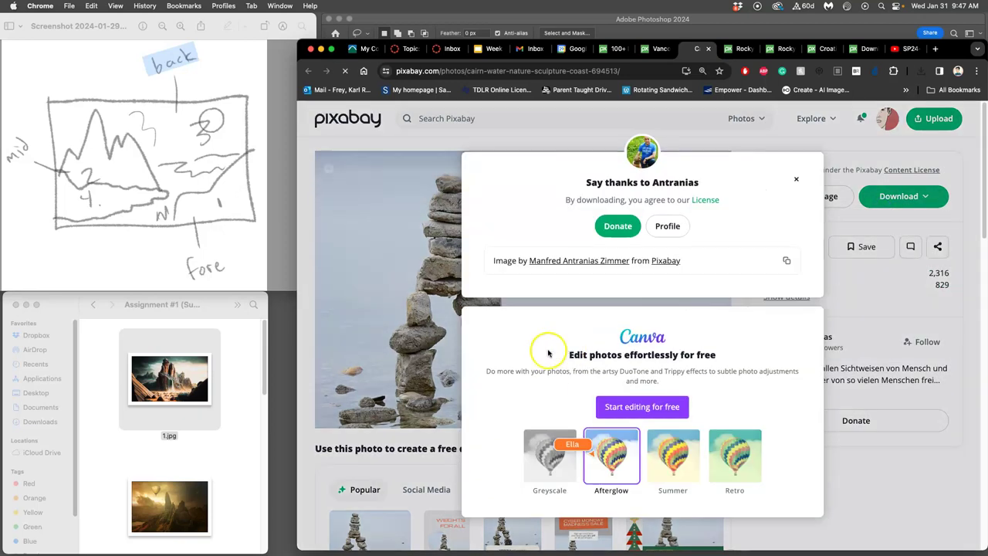
pyautogui.click(709, 49)
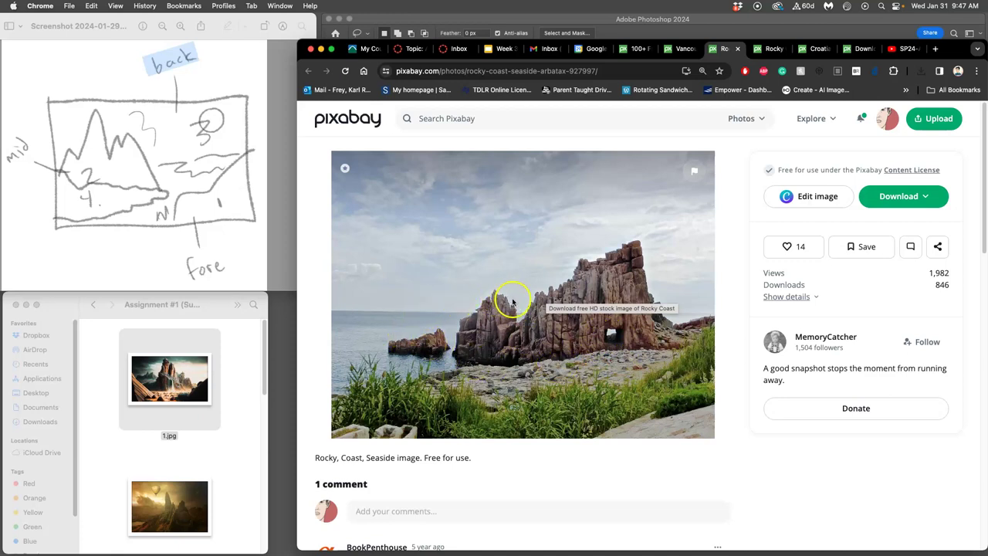
# Step: Download the rocky coast photo at its largest 4896×3672 size
pyautogui.click(899, 196)
pyautogui.click(779, 308)
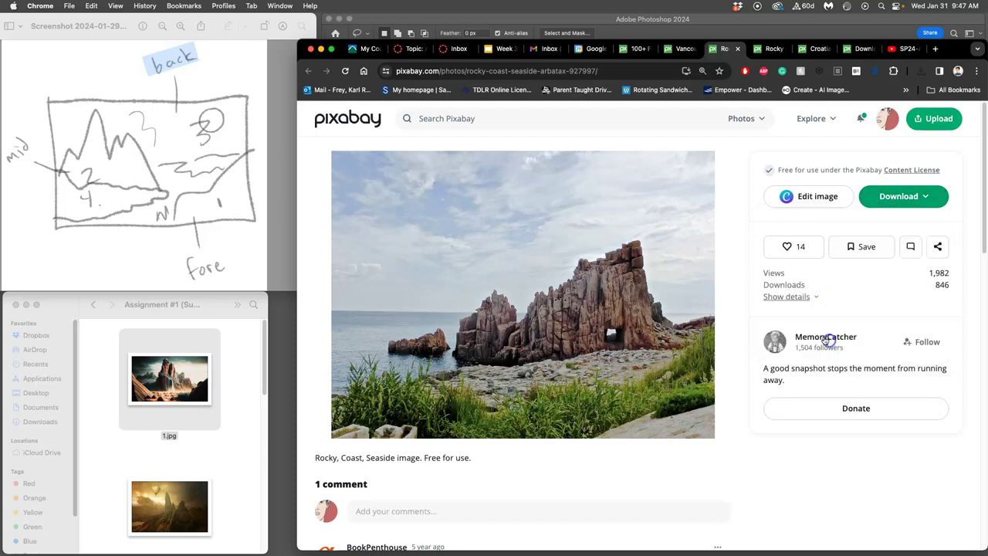
pyautogui.click(820, 338)
# Step: Download the rocky outcrop photo at 3888×2592 and close its page
pyautogui.click(768, 48)
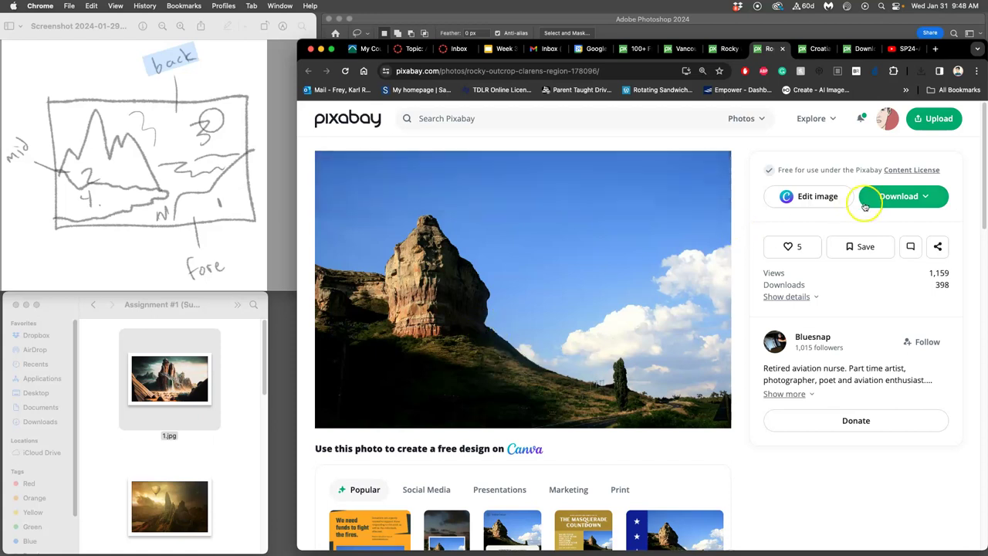
pyautogui.click(896, 196)
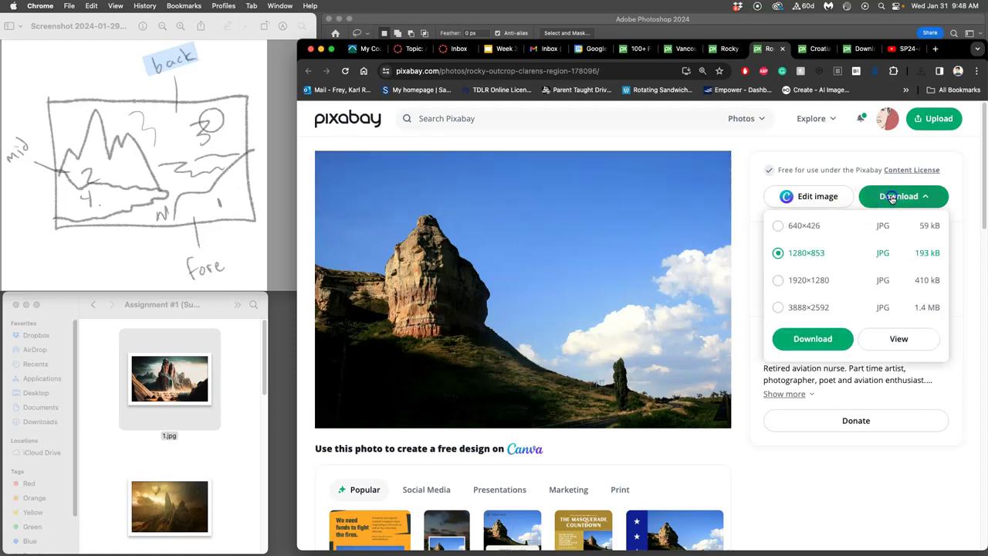
pyautogui.click(813, 339)
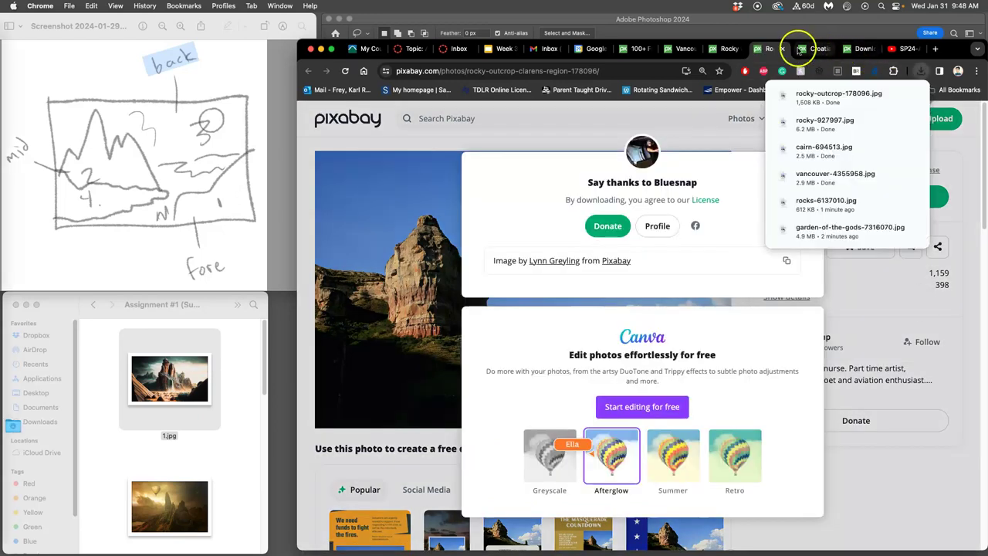
pyautogui.click(807, 48)
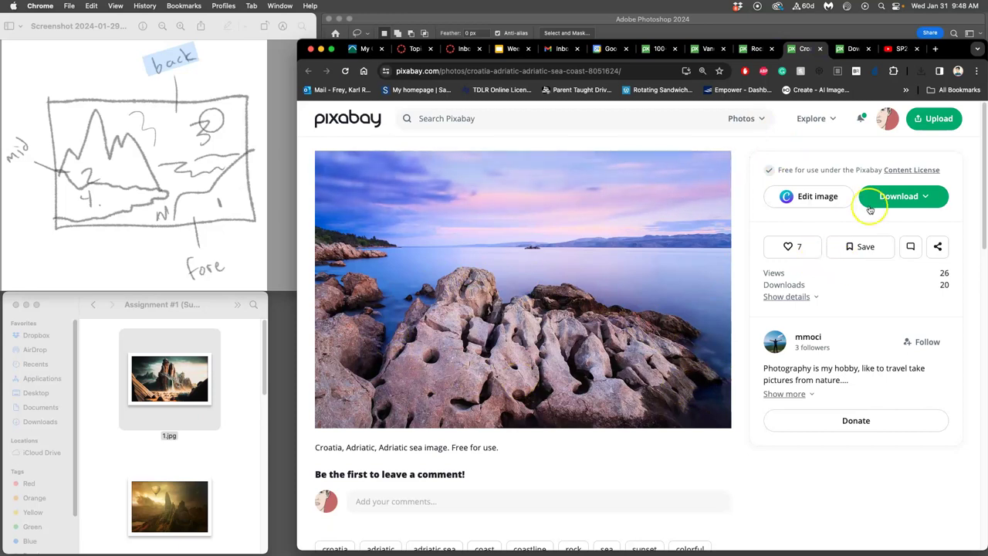
# Step: Download the Croatia coast photo at 6000×4000 and close its page
pyautogui.click(894, 196)
pyautogui.click(780, 308)
pyautogui.click(809, 336)
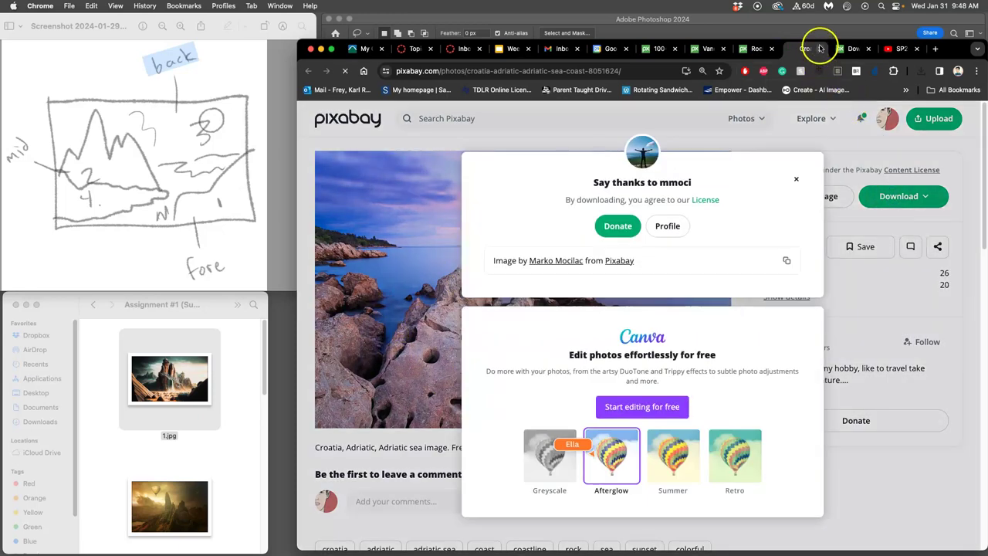
pyautogui.click(820, 48)
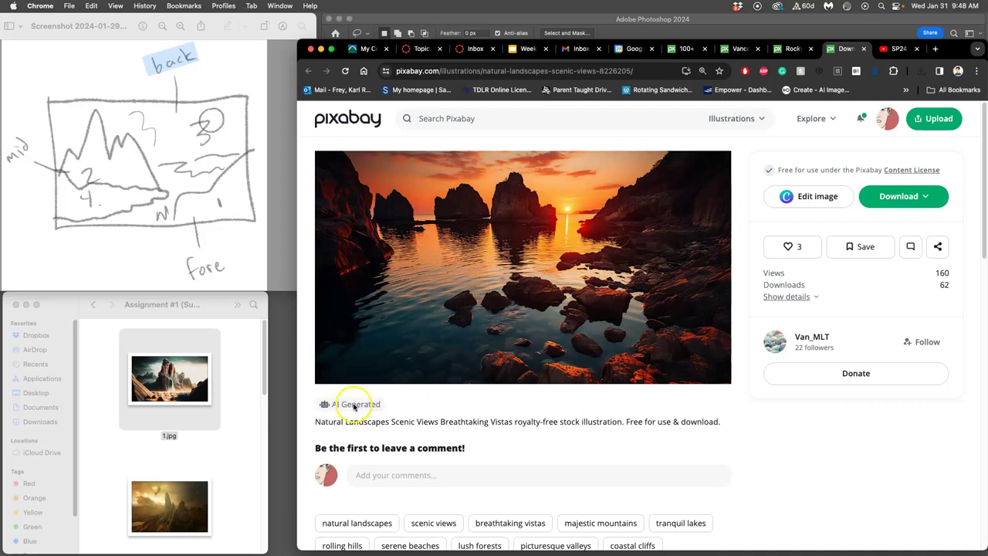
# Step: Check the sunset illustration's download sizes, skip it without downloading, and close its page
pyautogui.click(902, 197)
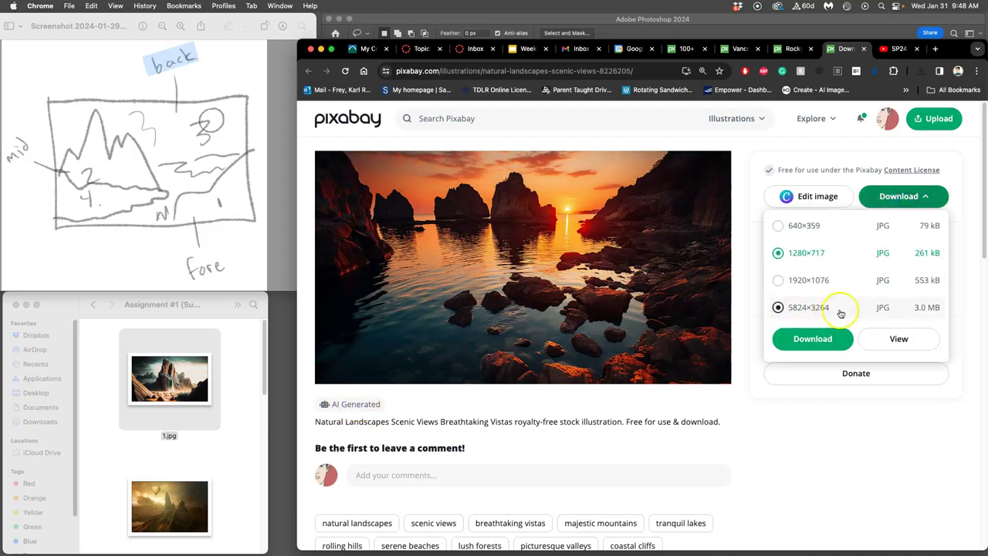
pyautogui.click(775, 423)
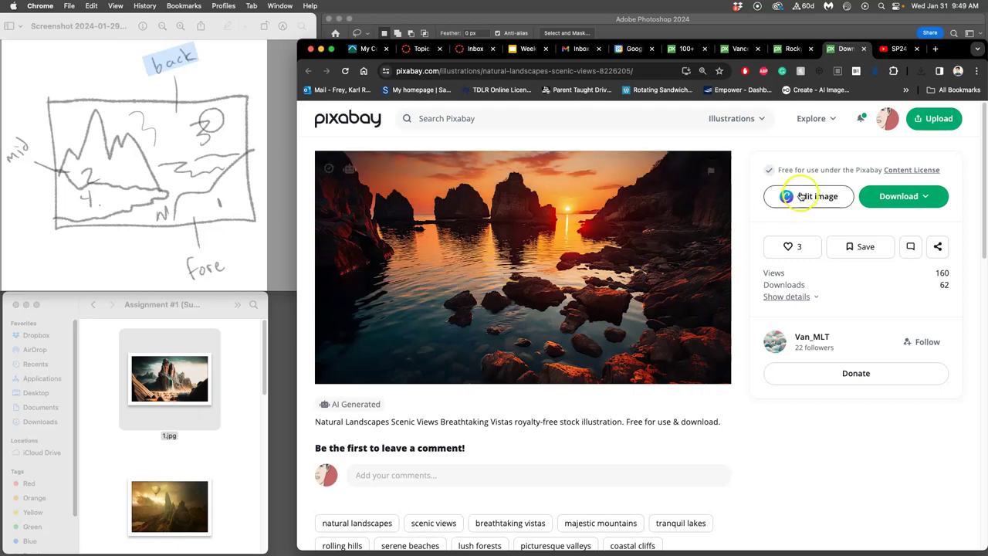
pyautogui.click(864, 50)
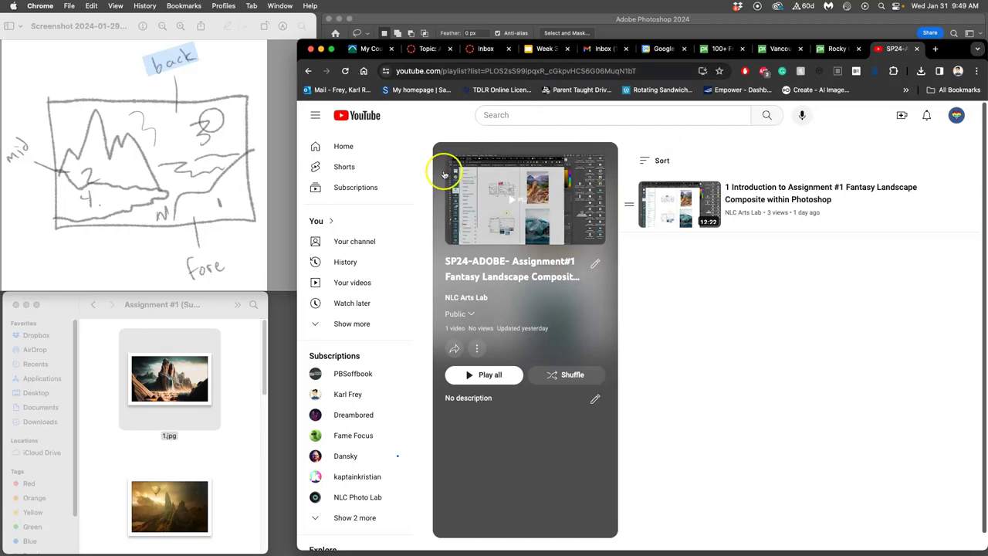
# Step: Close the leftover Vancouver cairn and rocky coast Pixabay pages
pyautogui.click(782, 48)
pyautogui.click(803, 51)
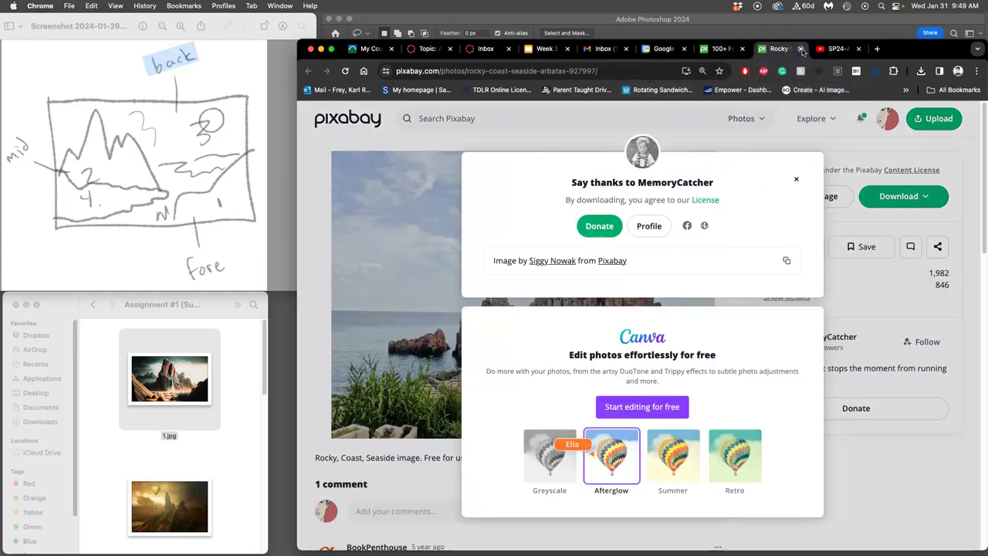
pyautogui.click(804, 51)
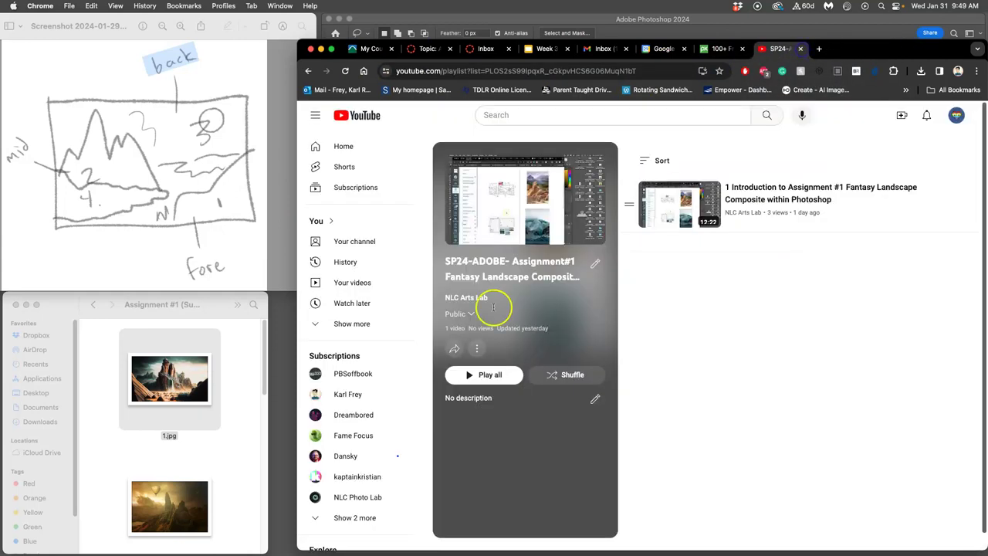
# Step: Drag the seven downloaded rock photos from Downloads into the Assignment #1 folder window
pyautogui.click(15, 429)
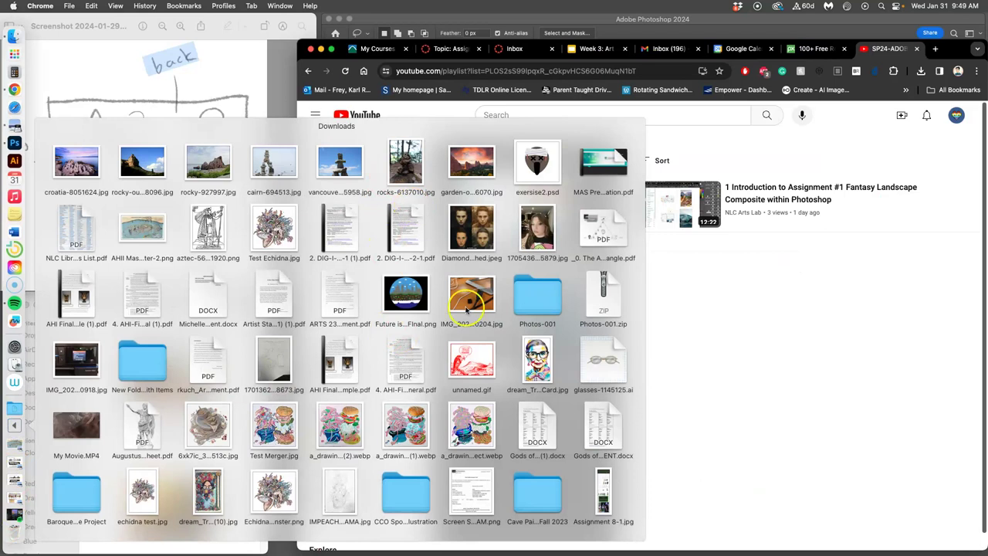
pyautogui.scroll(-10, 577, 521)
pyautogui.click(517, 495)
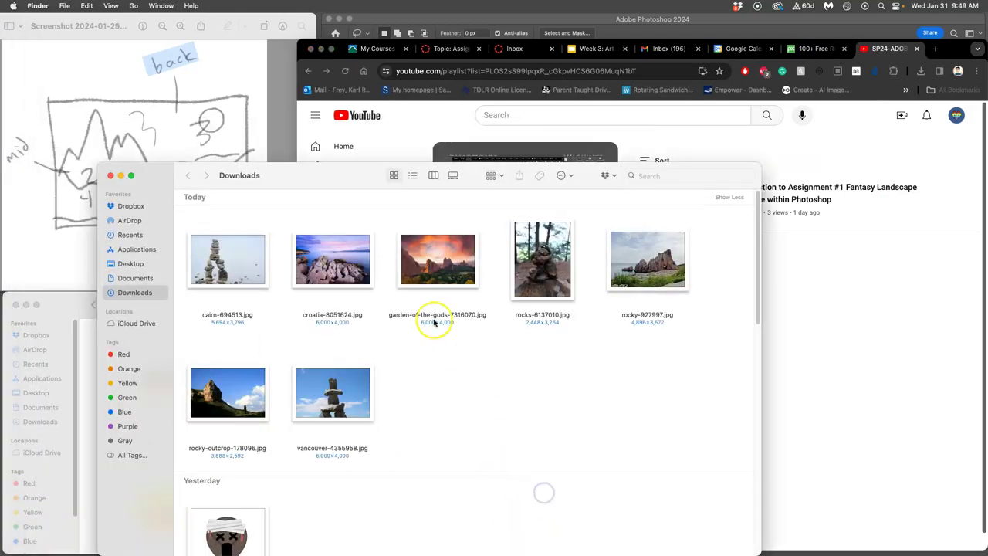
pyautogui.moveTo(289, 174); pyautogui.dragTo(568, 174)
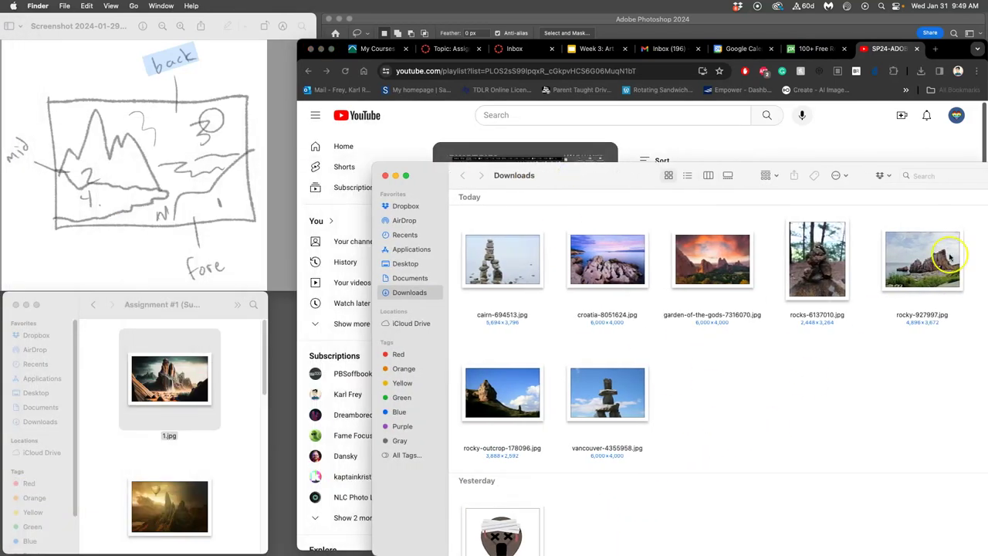
pyautogui.moveTo(976, 255); pyautogui.dragTo(502, 394)
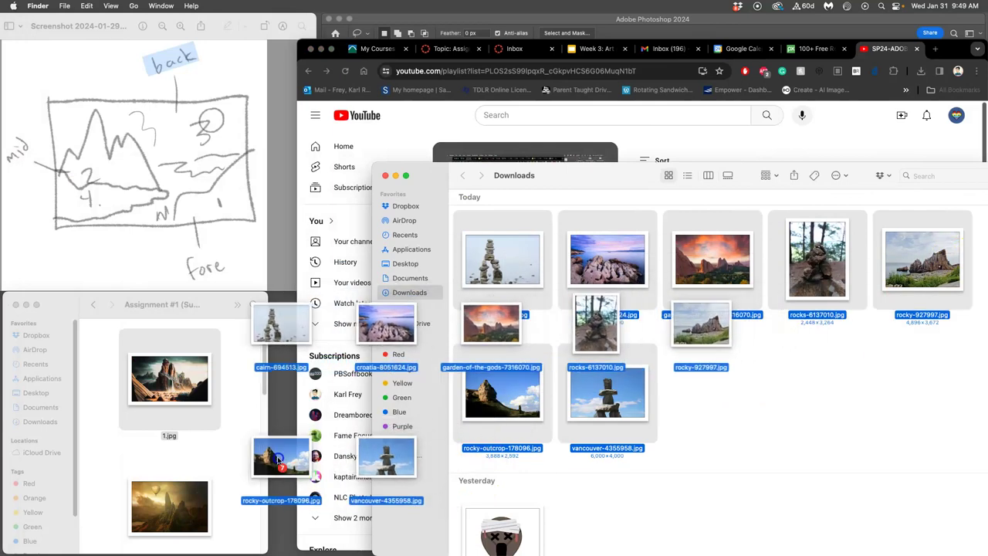
pyautogui.moveTo(274, 461); pyautogui.dragTo(275, 461)
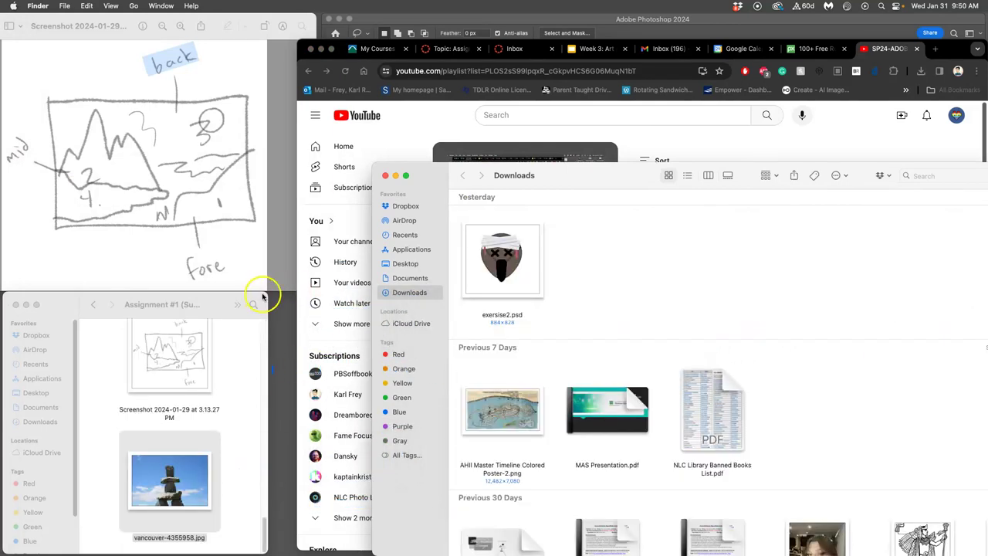
pyautogui.click(386, 175)
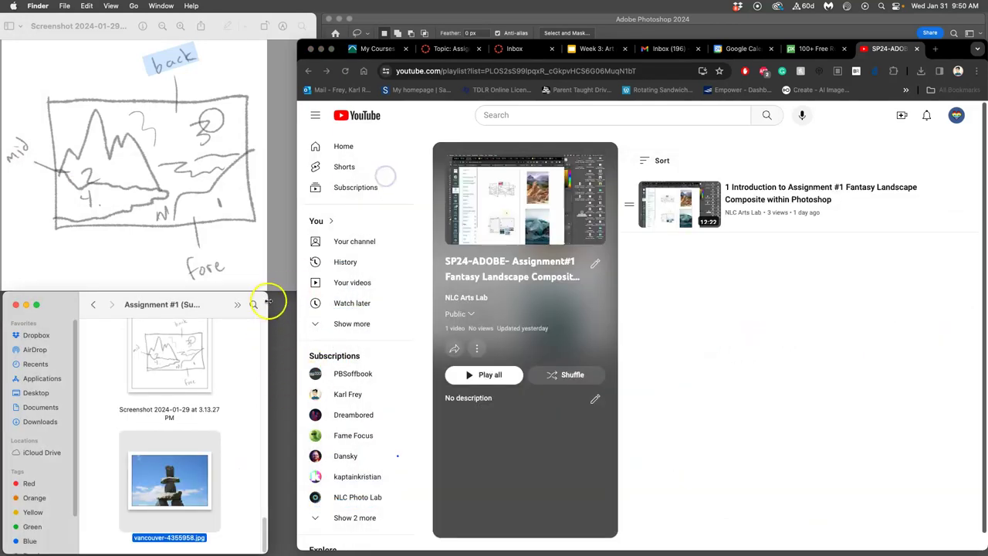
pyautogui.moveTo(267, 298); pyautogui.dragTo(863, 101)
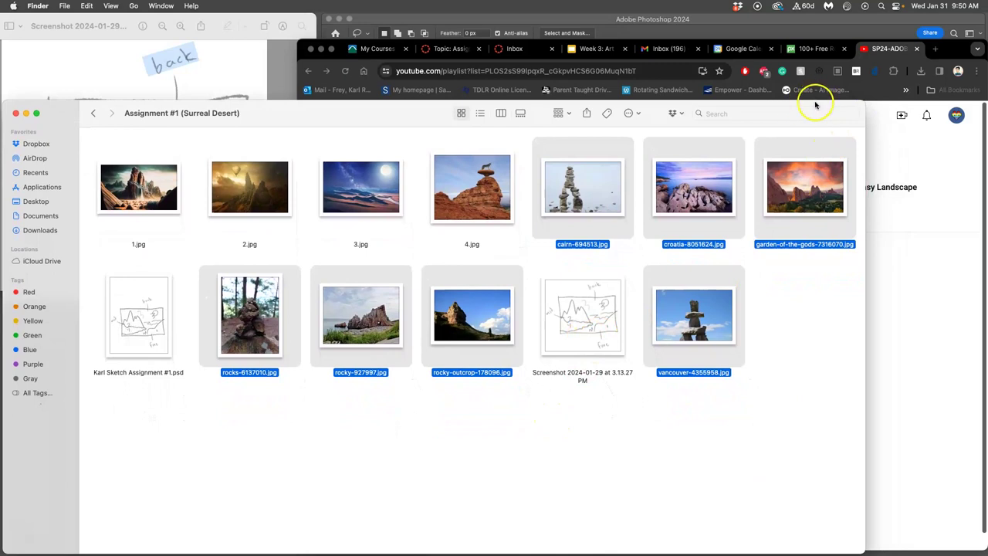
# Step: Resize the folder window and add a prefix letter to the sketch PSD name so it sorts last
pyautogui.moveTo(814, 103); pyautogui.dragTo(810, 18)
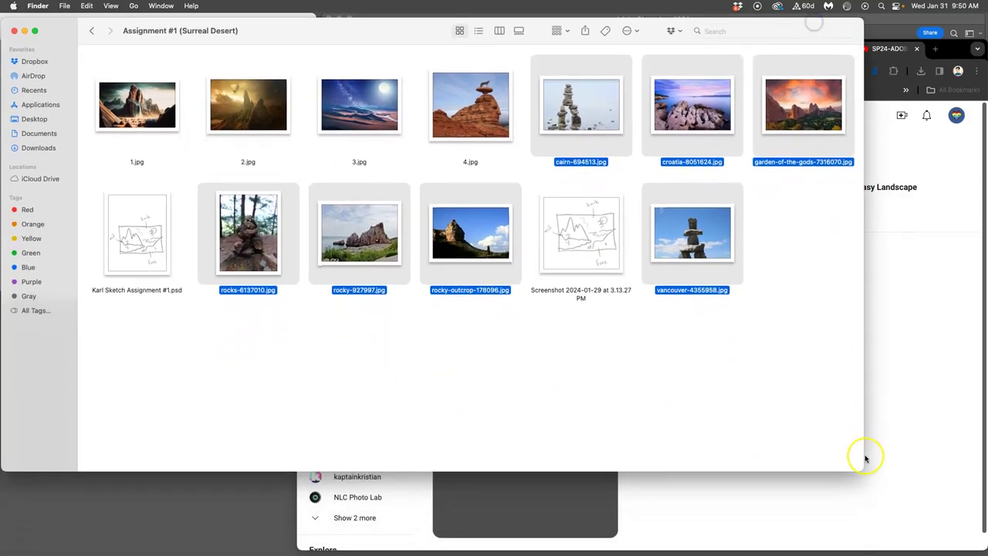
pyautogui.moveTo(859, 467); pyautogui.dragTo(460, 550)
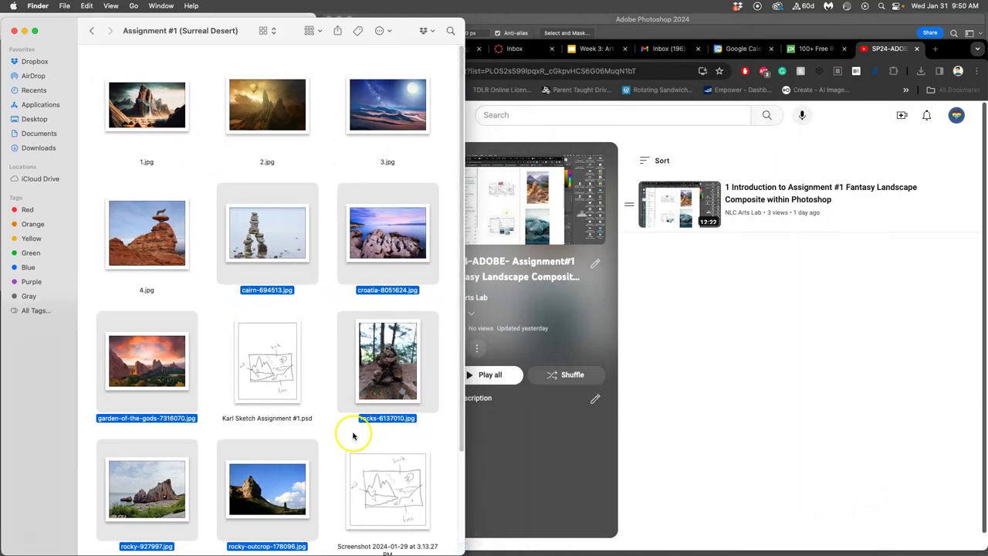
pyautogui.scroll(-3, 352, 437)
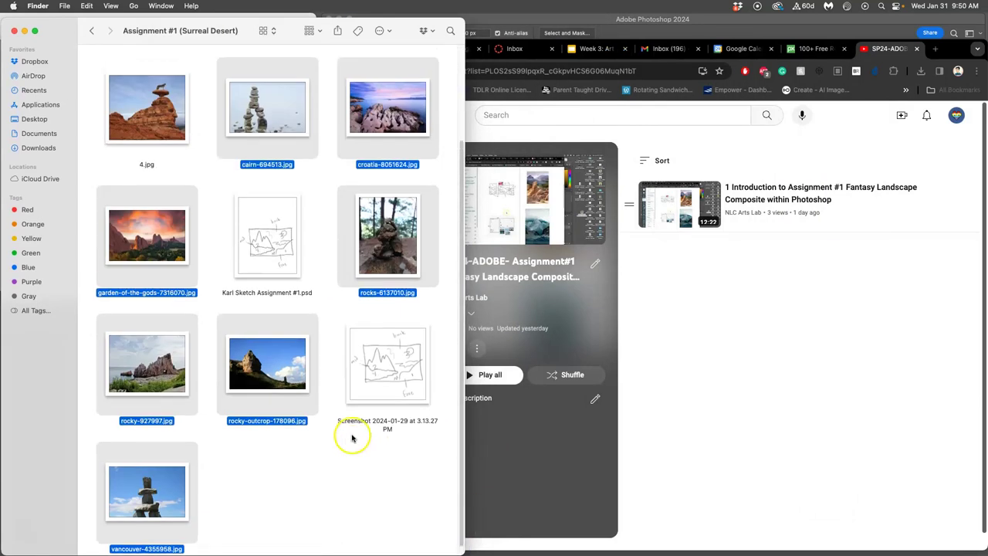
pyautogui.click(261, 314)
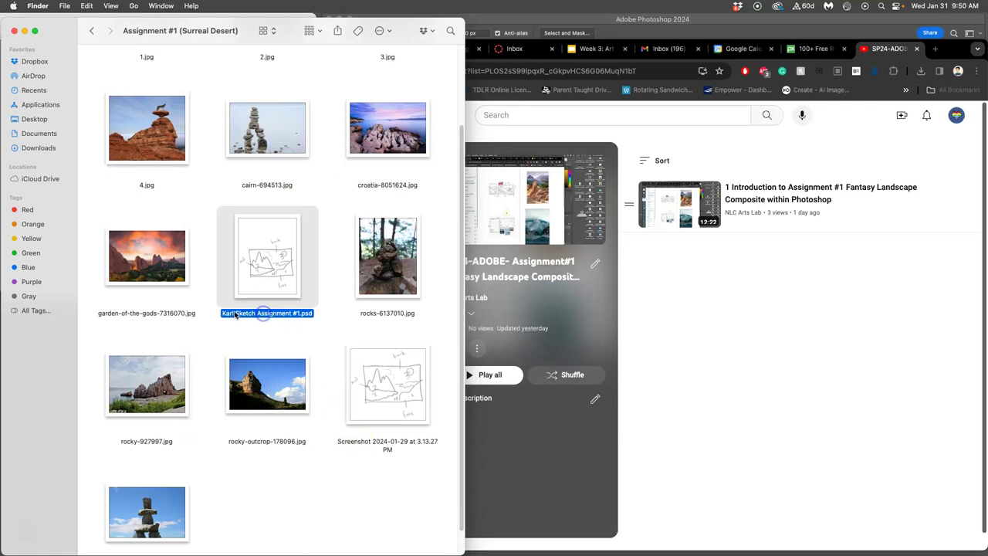
pyautogui.click(237, 315)
pyautogui.click(223, 313)
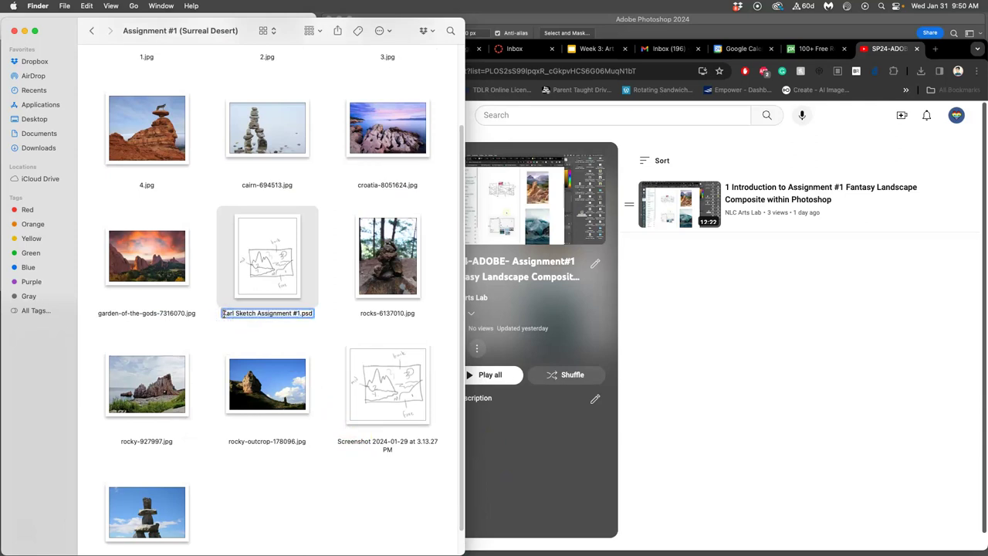
pyautogui.click(364, 430)
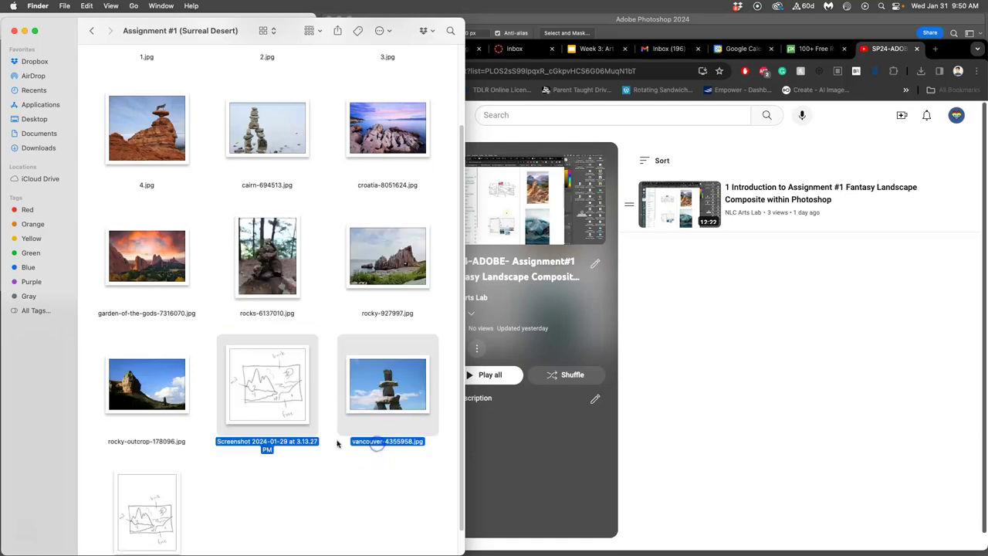
pyautogui.scroll(3, 278, 452)
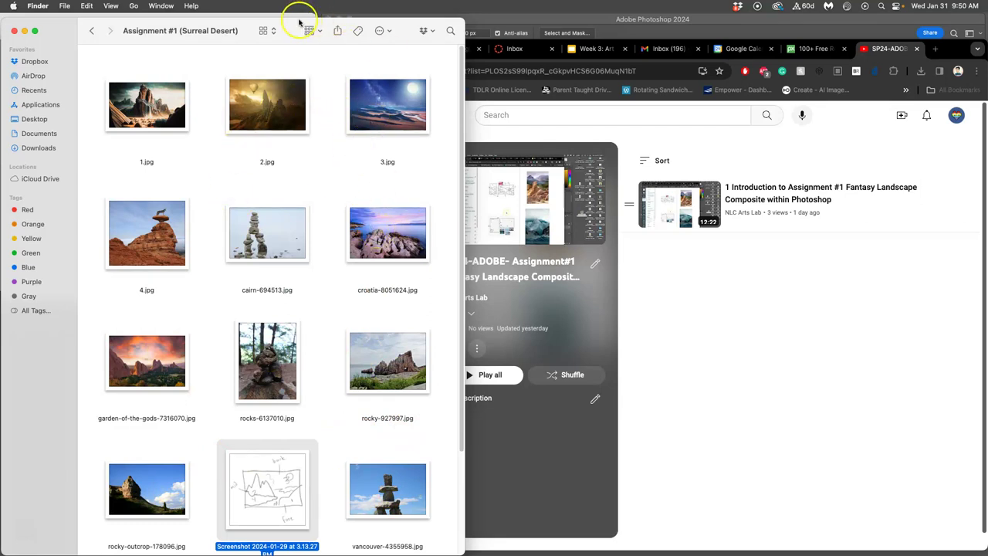
pyautogui.moveTo(347, 17); pyautogui.dragTo(288, 48)
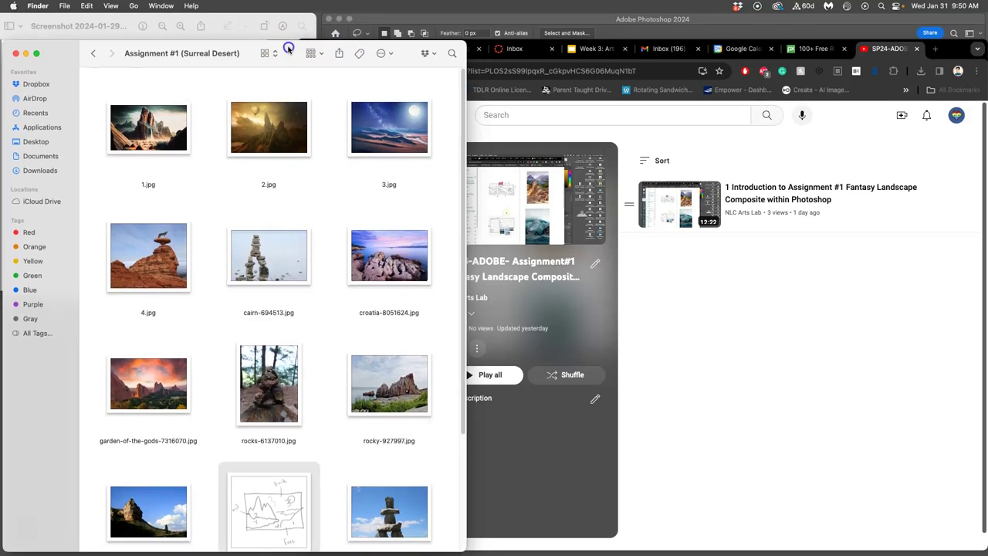
# Step: In Show View Options, set the icon size slider to 160×160 and keep Group By Name
pyautogui.click(390, 56)
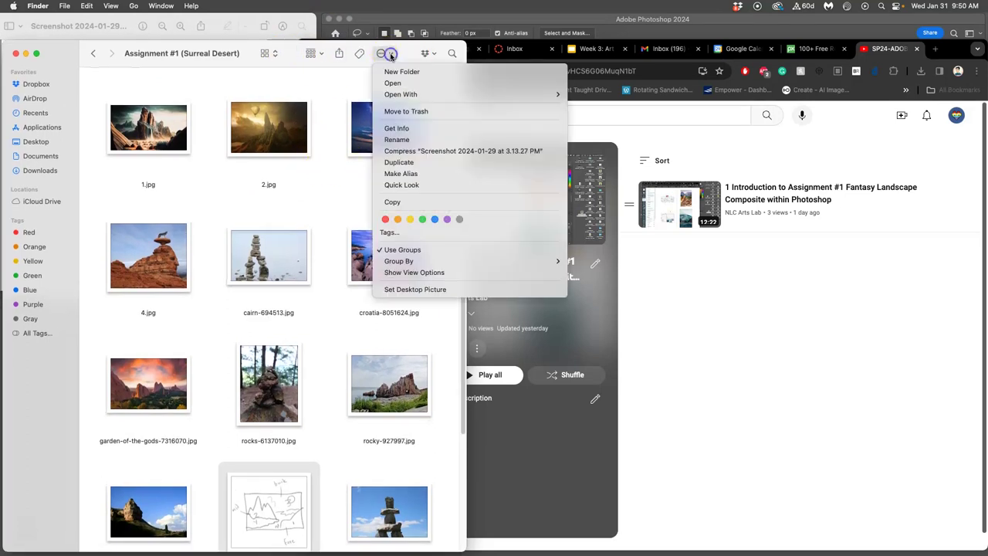
pyautogui.click(427, 272)
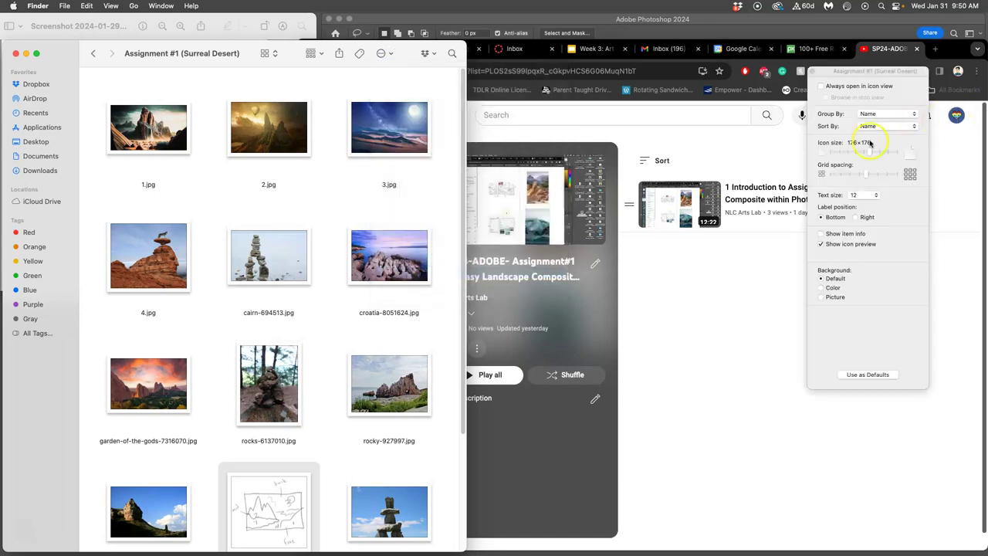
pyautogui.moveTo(869, 152); pyautogui.dragTo(822, 173)
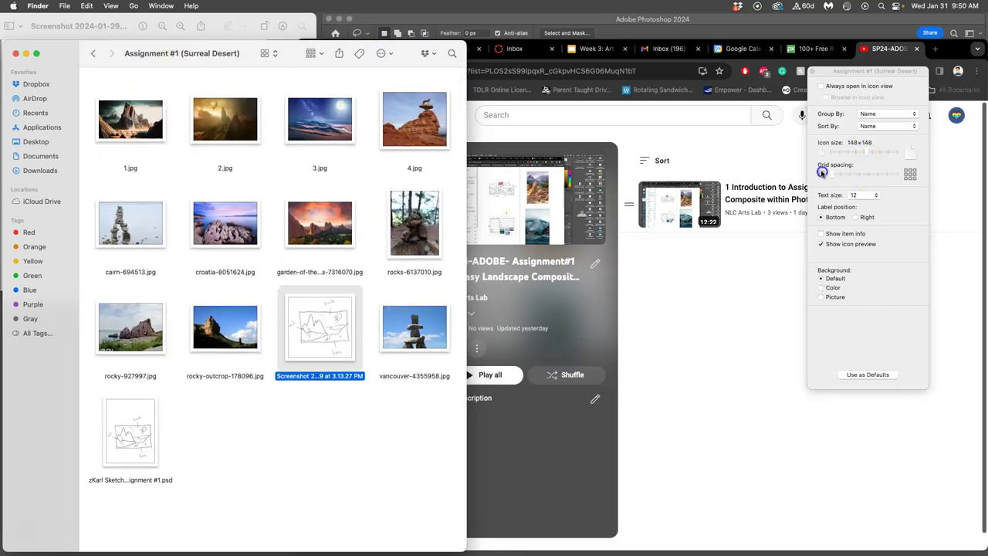
pyautogui.moveTo(870, 151); pyautogui.dragTo(869, 150)
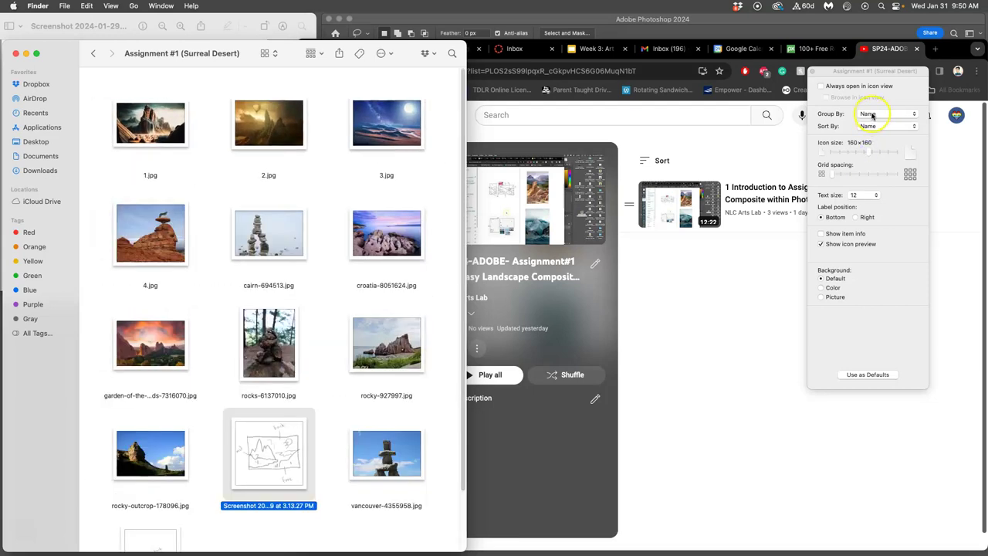
pyautogui.click(871, 114)
pyautogui.click(871, 114)
# Step: Glance at the Canvas assignment page, then bring the Photoshop planning sketch (11×14.39 in, 350 ppi) forward
pyautogui.click(653, 298)
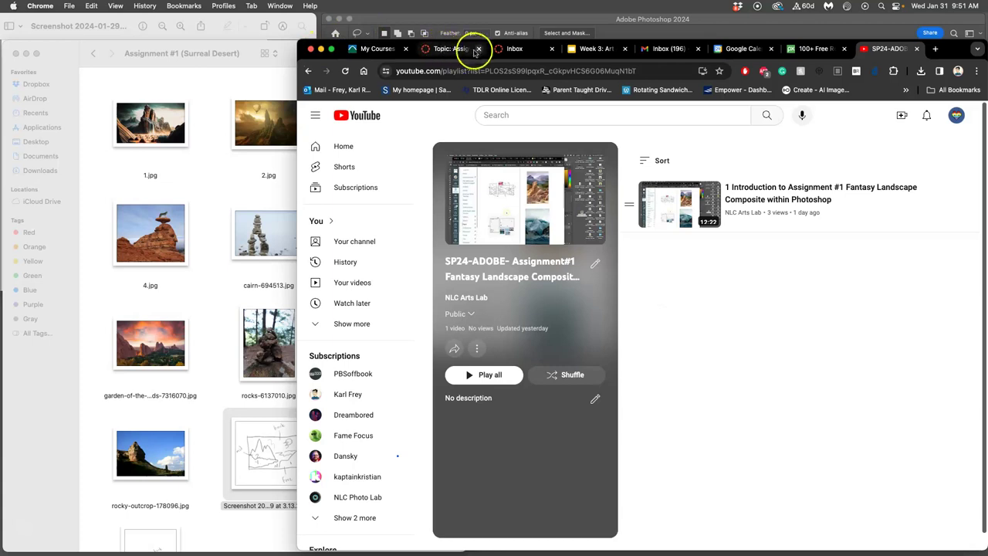
pyautogui.click(456, 48)
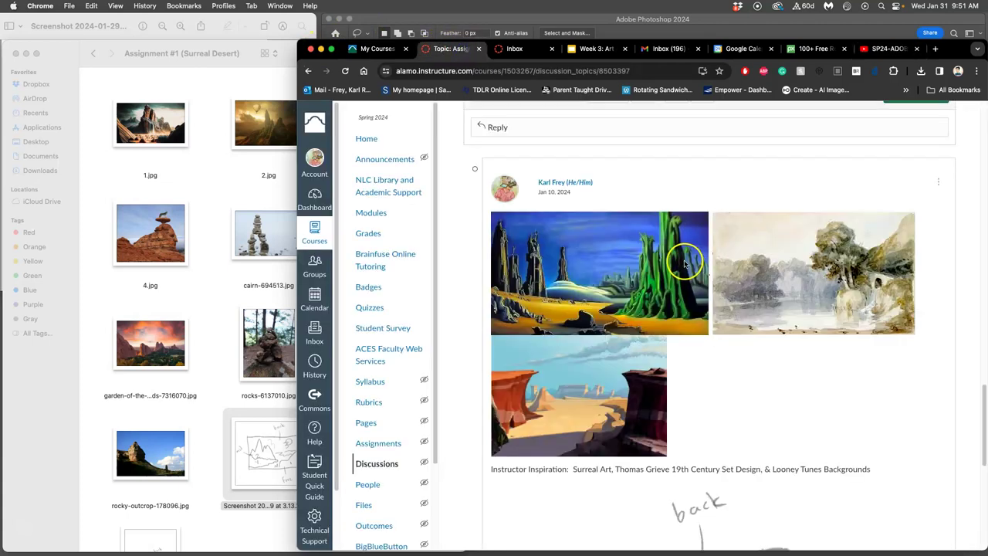
pyautogui.scroll(15, 684, 263)
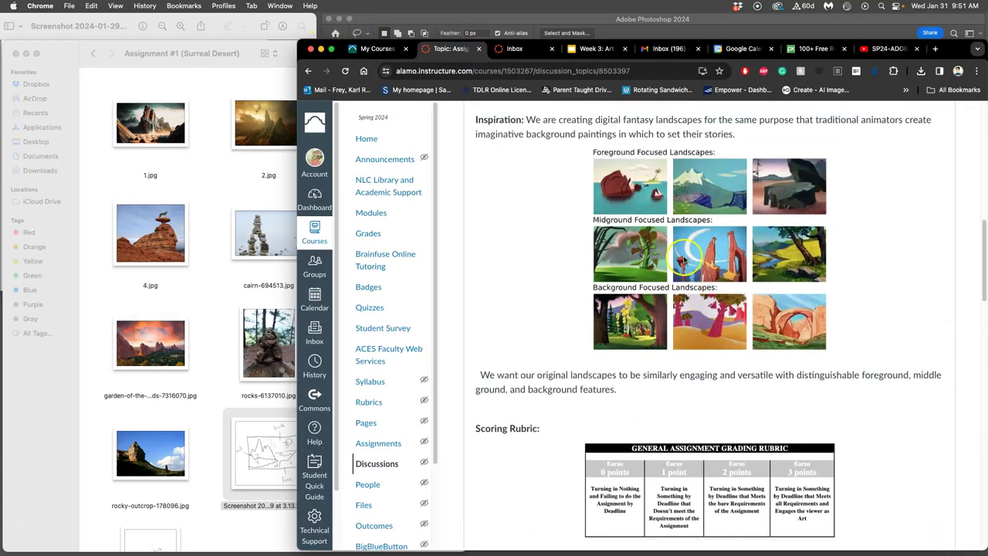
pyautogui.scroll(3, 684, 263)
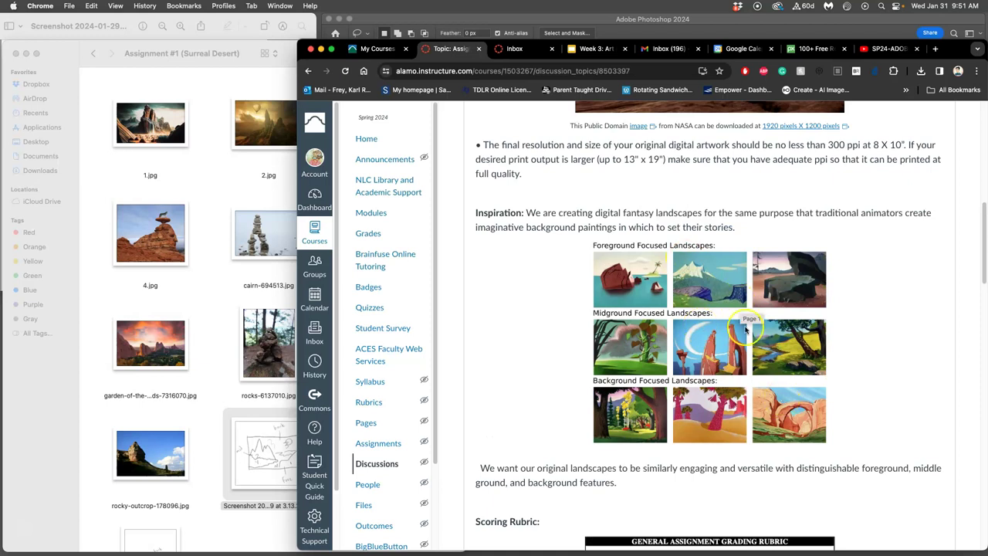
pyautogui.click(364, 14)
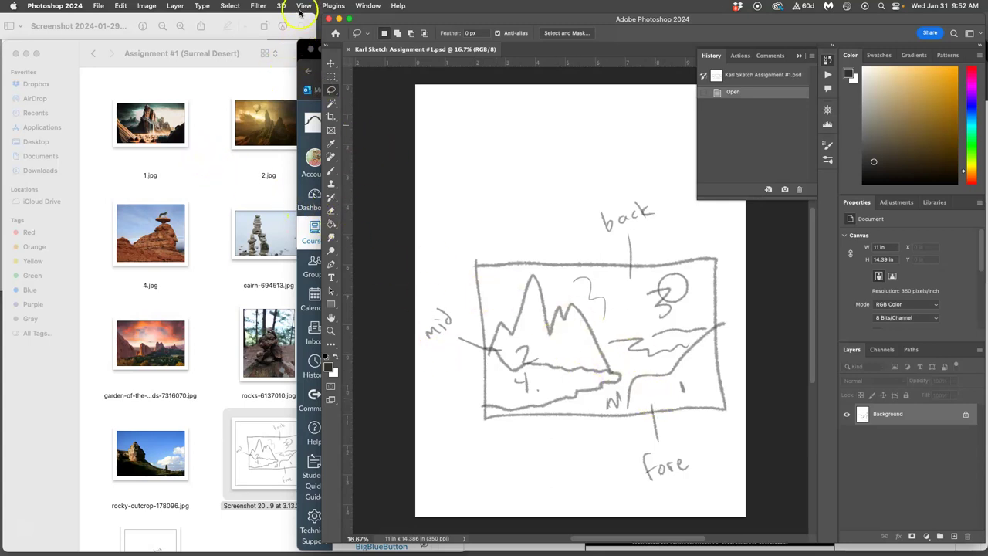
# Step: Narrow the sketch screenshot preview and cycle through the Canvas page, photo folder and Photoshop
pyautogui.click(297, 23)
pyautogui.moveTo(328, 47); pyautogui.dragTo(316, 48)
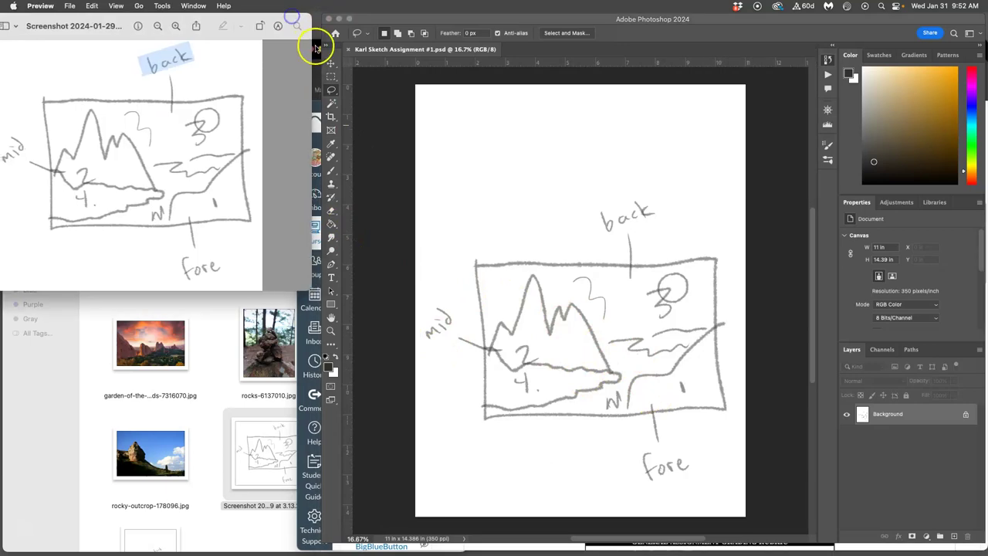
pyautogui.click(313, 61)
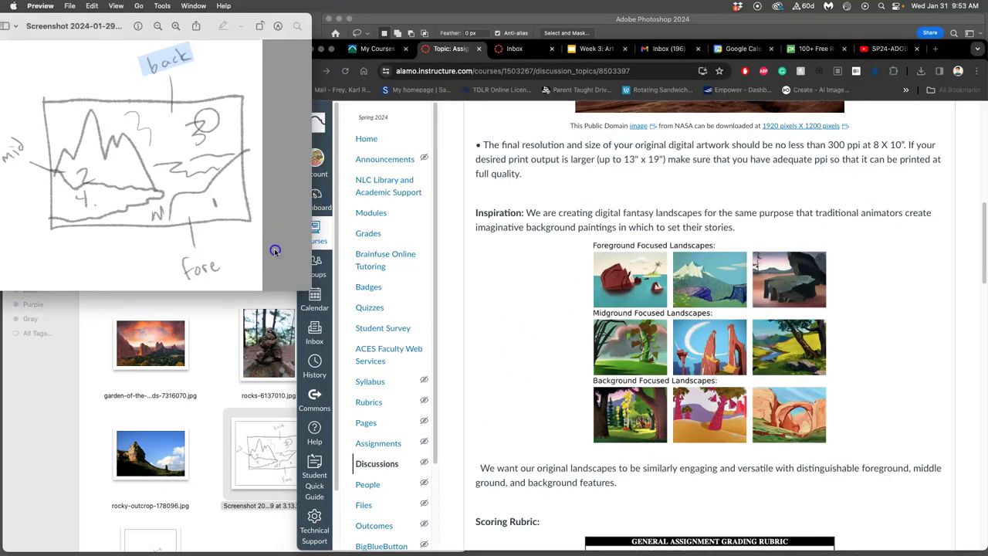
pyautogui.click(267, 317)
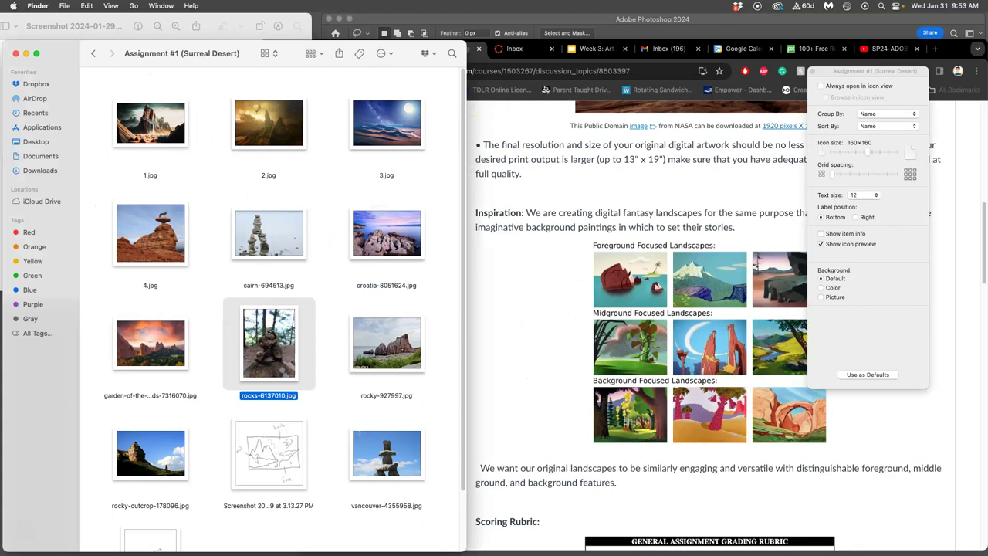
pyautogui.click(366, 24)
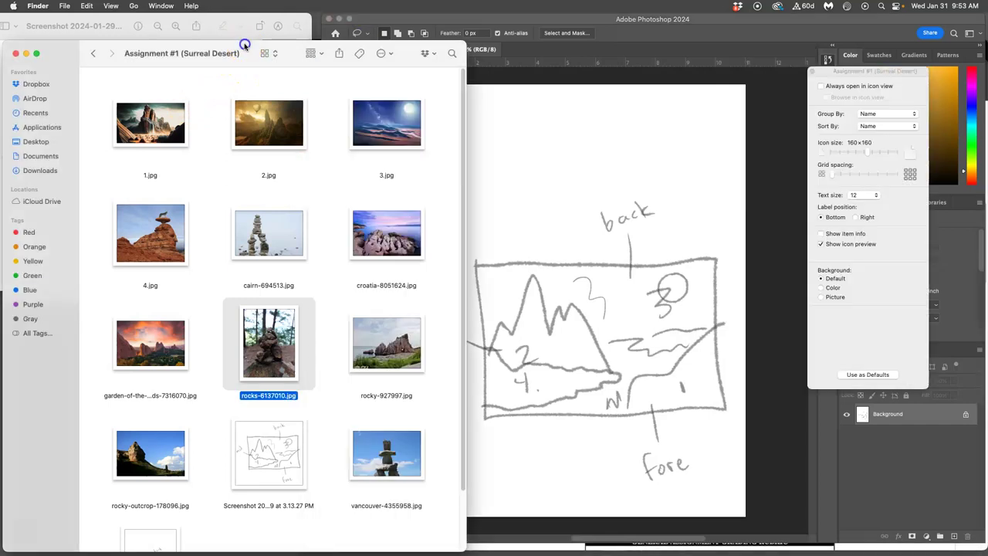
# Step: Move the Assignment #1 (Surreal Desert) Finder folder left so it sits beside the Photoshop sketch
pyautogui.moveTo(247, 44); pyautogui.dragTo(213, 37)
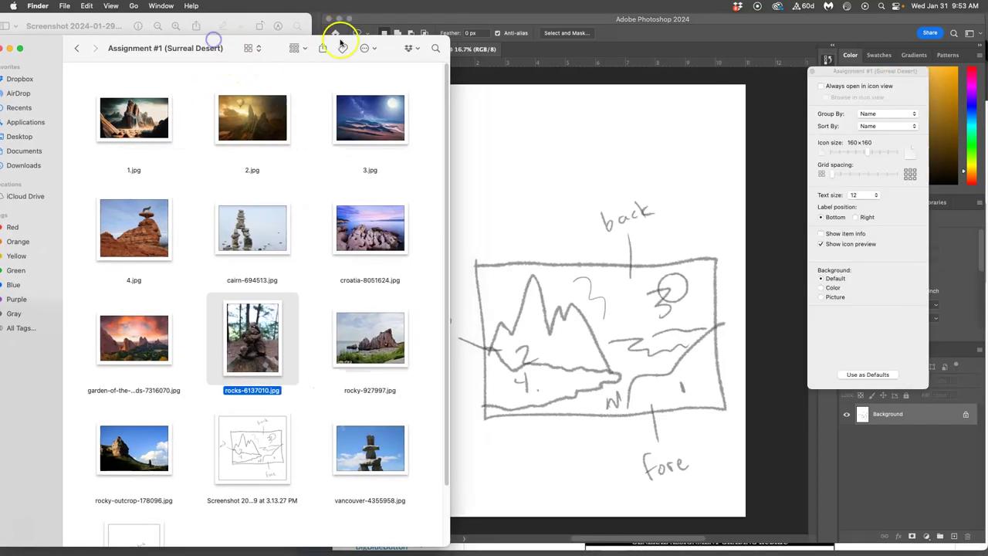
pyautogui.moveTo(338, 42); pyautogui.dragTo(242, 36)
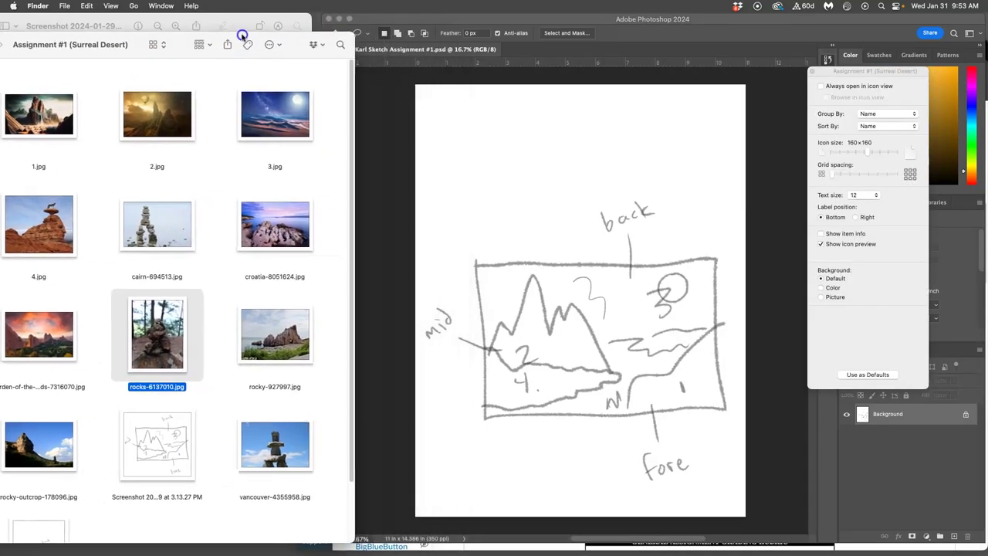
pyautogui.click(321, 17)
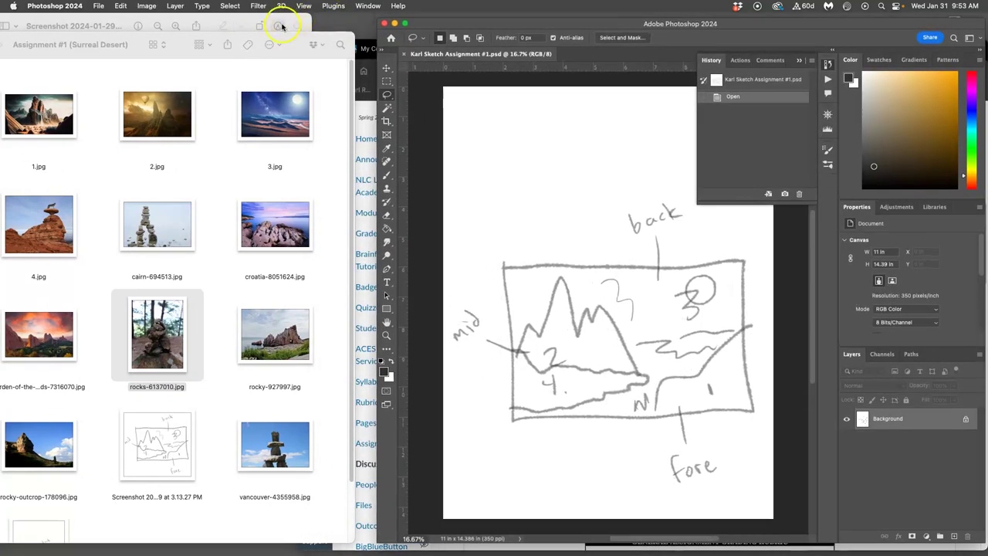
pyautogui.click(302, 35)
pyautogui.press('super+j')
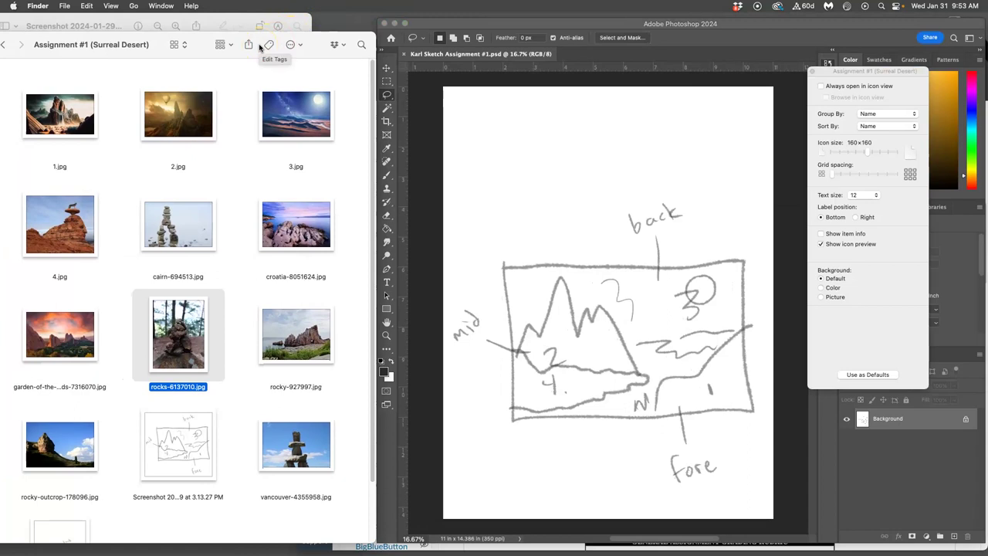
pyautogui.click(388, 176)
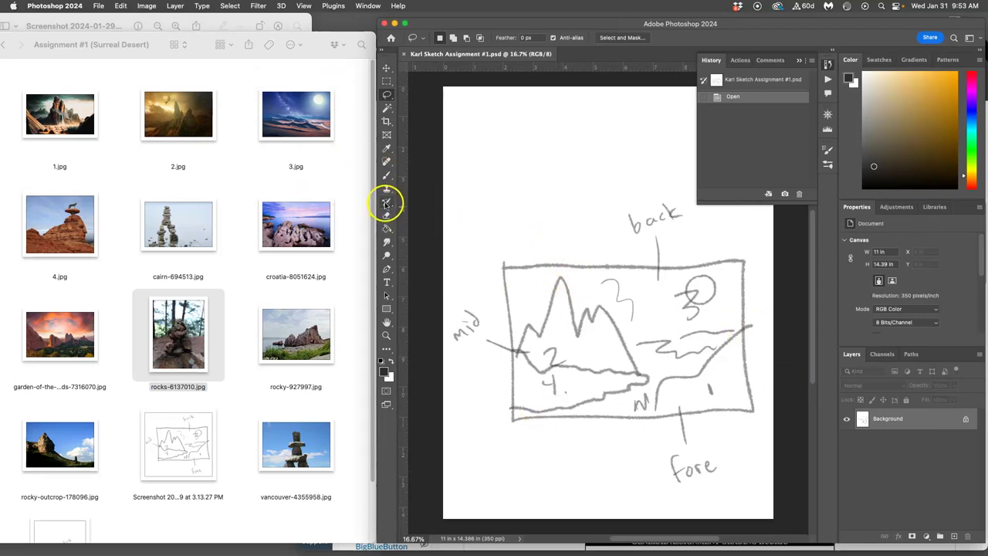
# Step: Choose the Brush tool, draw a vertical line down the page's left side, and adjust brush size
pyautogui.click(387, 175)
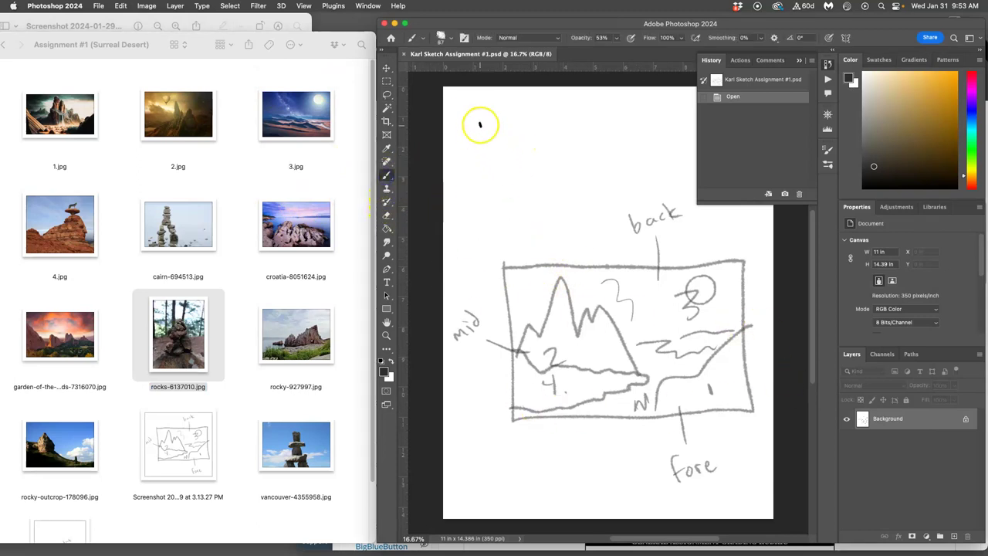
pyautogui.moveTo(477, 108); pyautogui.dragTo(486, 254)
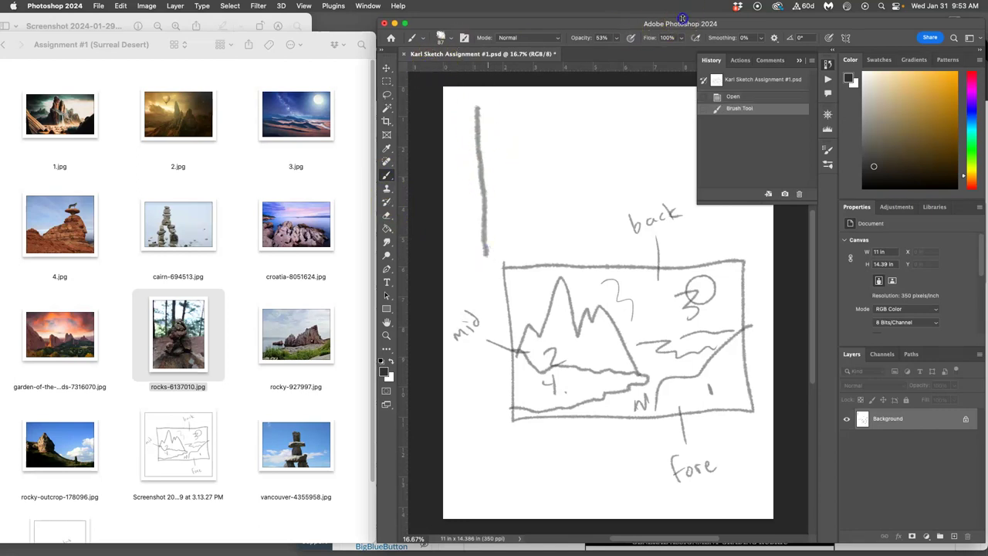
pyautogui.moveTo(682, 21); pyautogui.dragTo(682, 61)
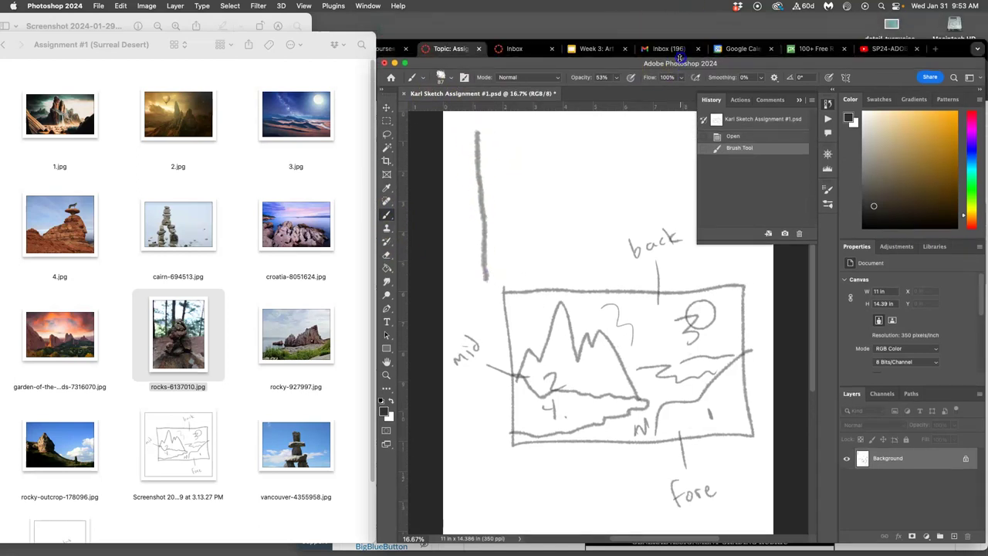
pyautogui.click(442, 78)
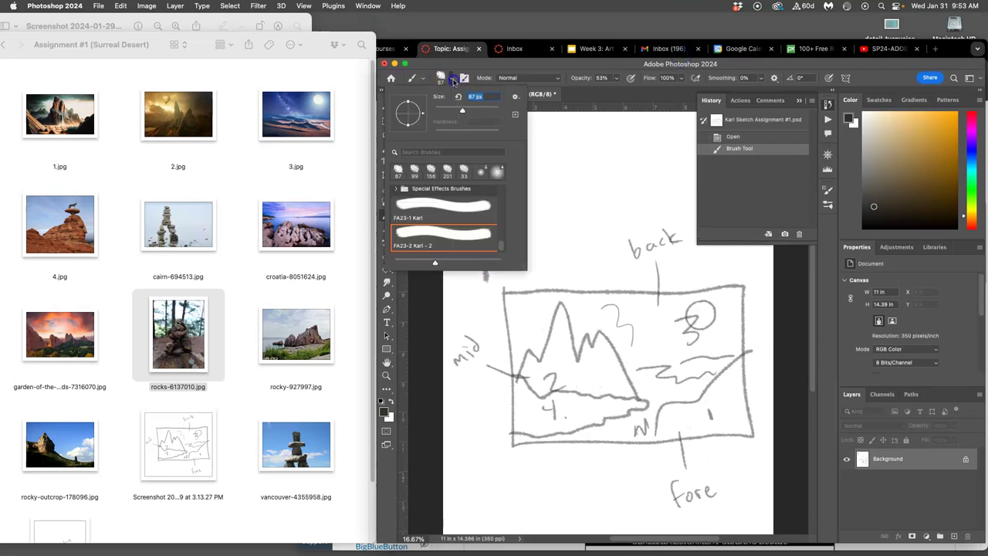
pyautogui.click(543, 124)
# Step: Brush a tall rectangle top-left above the landscape frame, undoing and redrawing one stroke
pyautogui.moveTo(478, 130)
pyautogui.mouseDown()
pyautogui.moveTo(559, 124)
pyautogui.moveTo(580, 273)
pyautogui.mouseUp()
pyautogui.moveTo(503, 294); pyautogui.dragTo(502, 293)
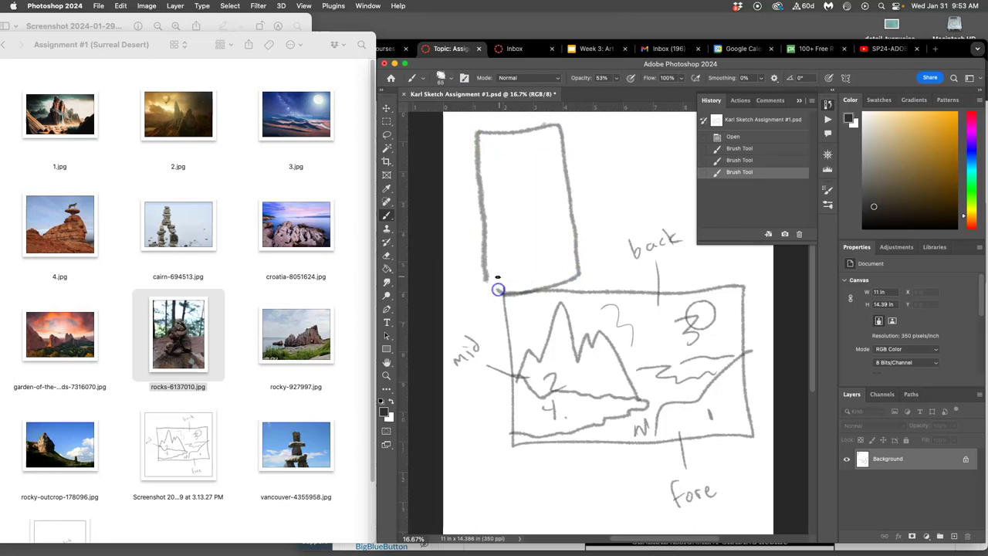
pyautogui.press('super+z')
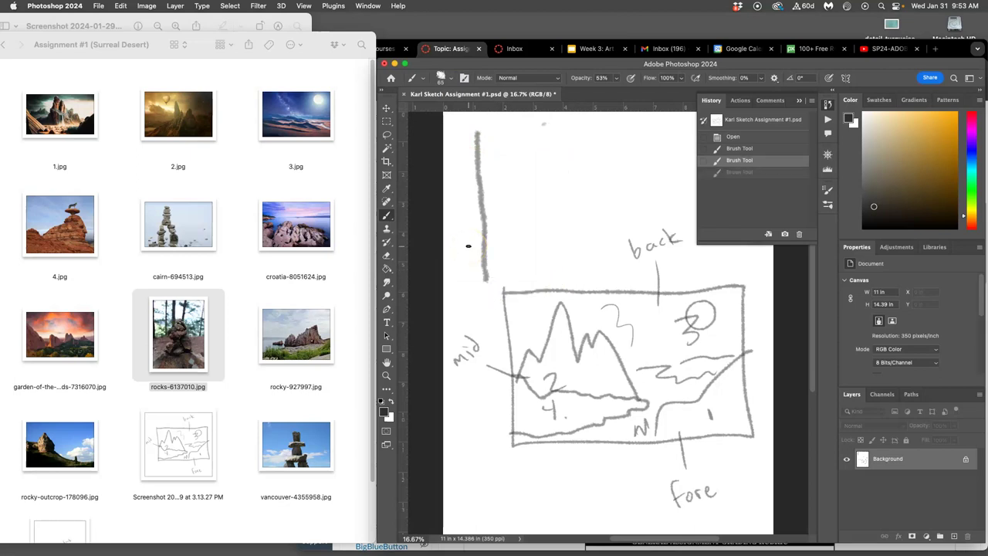
pyautogui.click(478, 133)
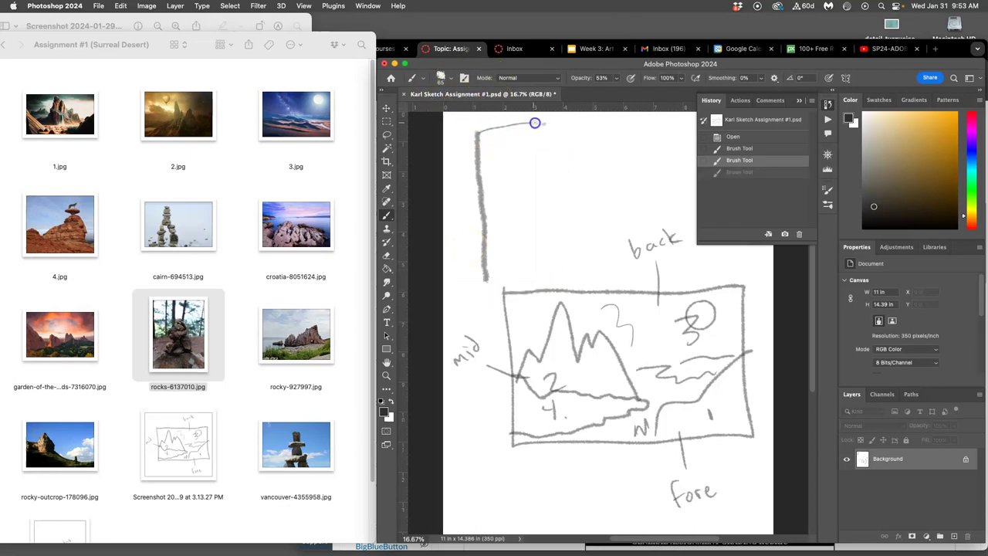
pyautogui.moveTo(553, 122); pyautogui.dragTo(579, 123)
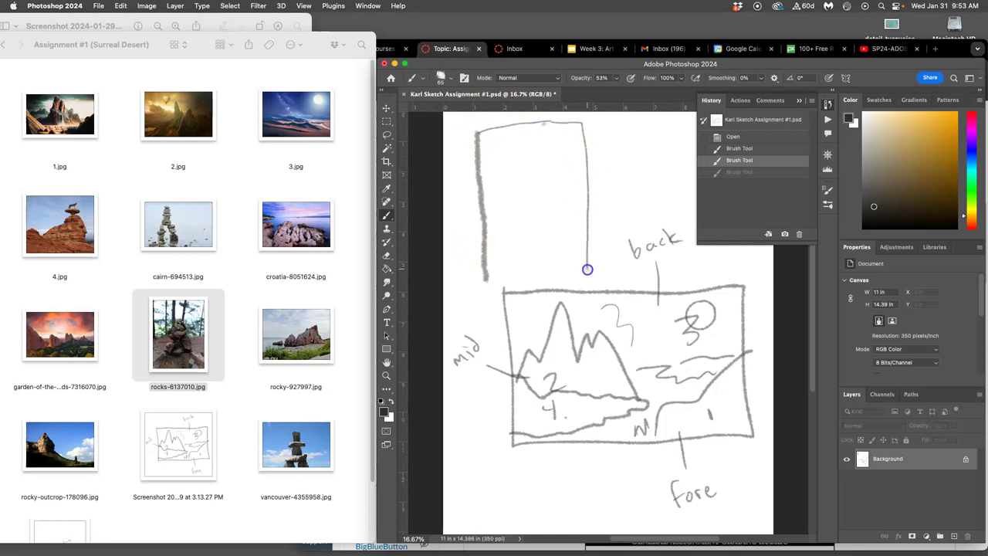
pyautogui.moveTo(493, 280); pyautogui.dragTo(484, 277)
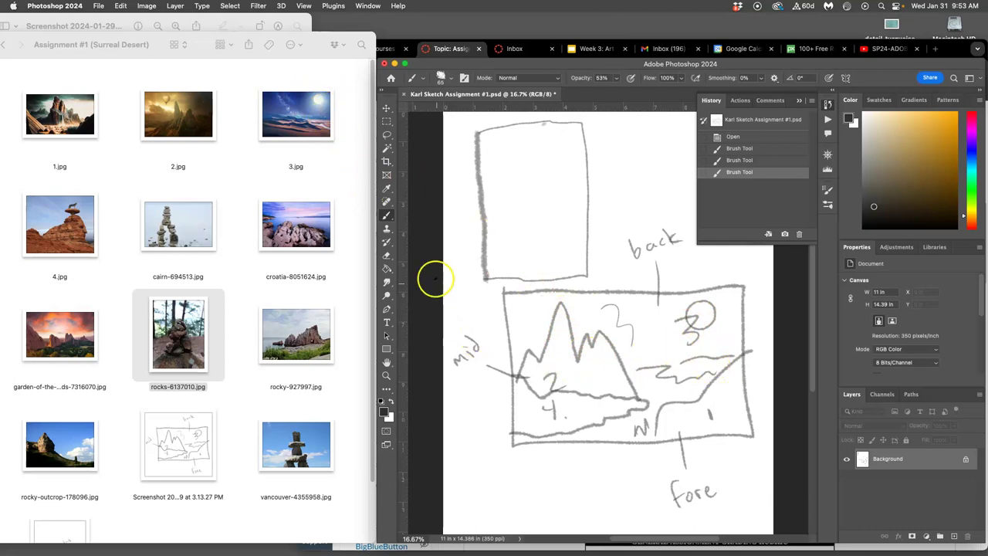
# Step: Preview the croatia reference photo, then return to the sketch
pyautogui.click(294, 277)
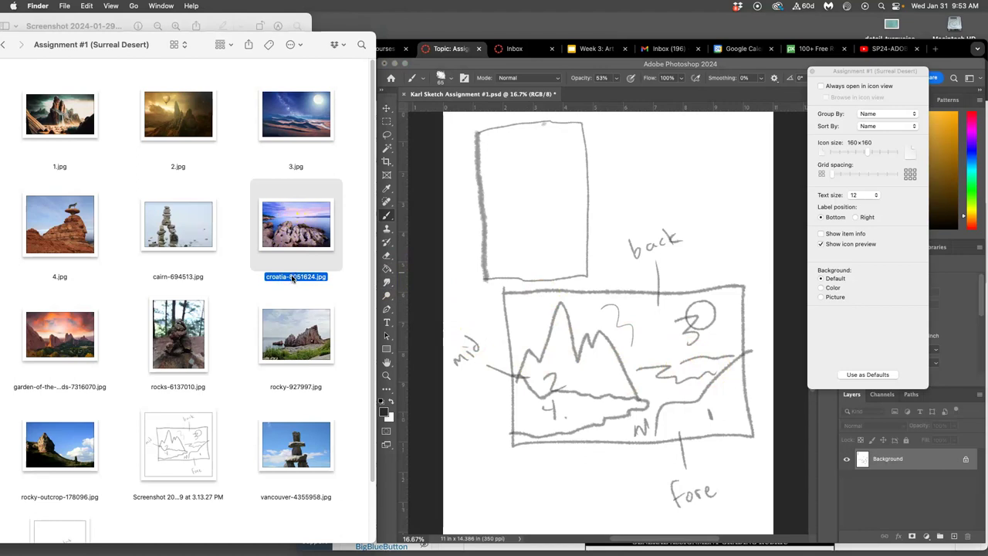
pyautogui.click(294, 279)
pyautogui.doubleClick(291, 279)
pyautogui.click(16, 28)
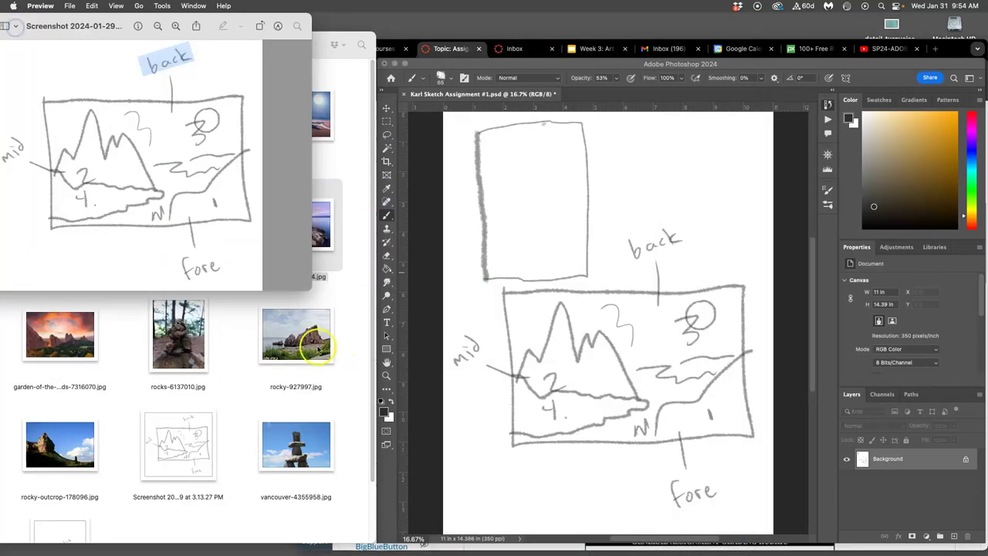
pyautogui.click(343, 311)
pyautogui.click(702, 378)
# Step: Brush a leader line from the scene down below the frame and label it "5."
pyautogui.click(705, 390)
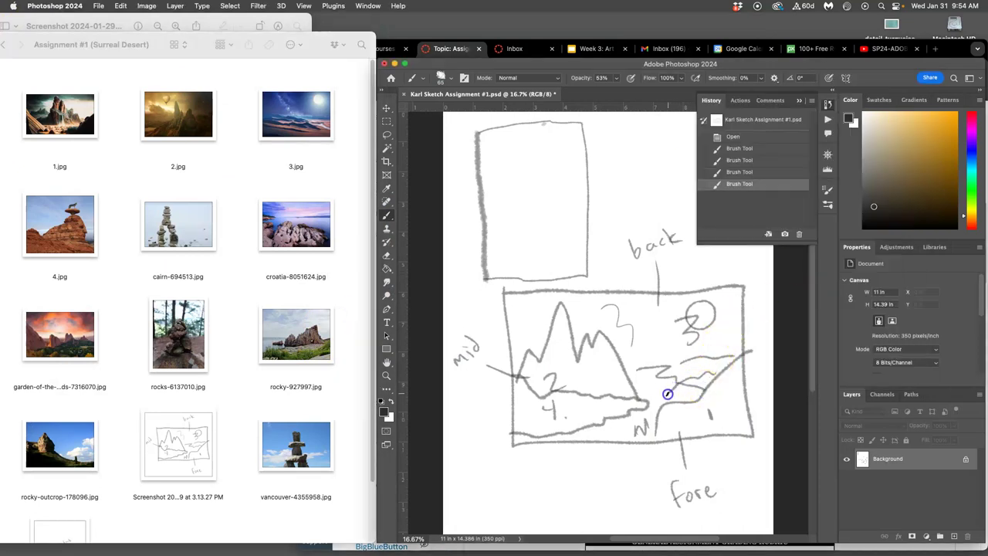
pyautogui.click(619, 403)
pyautogui.moveTo(635, 405)
pyautogui.mouseDown()
pyautogui.moveTo(607, 427)
pyautogui.moveTo(596, 472)
pyautogui.moveTo(571, 499)
pyautogui.mouseUp()
pyautogui.click(588, 488)
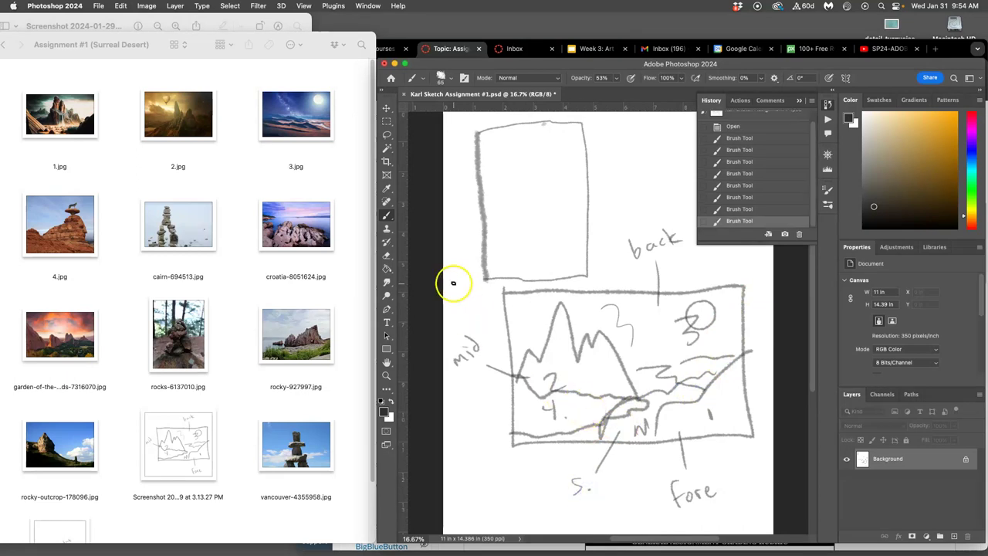
# Step: Rename croatia-8051624.jpg to 5.jpg in Finder
pyautogui.click(301, 277)
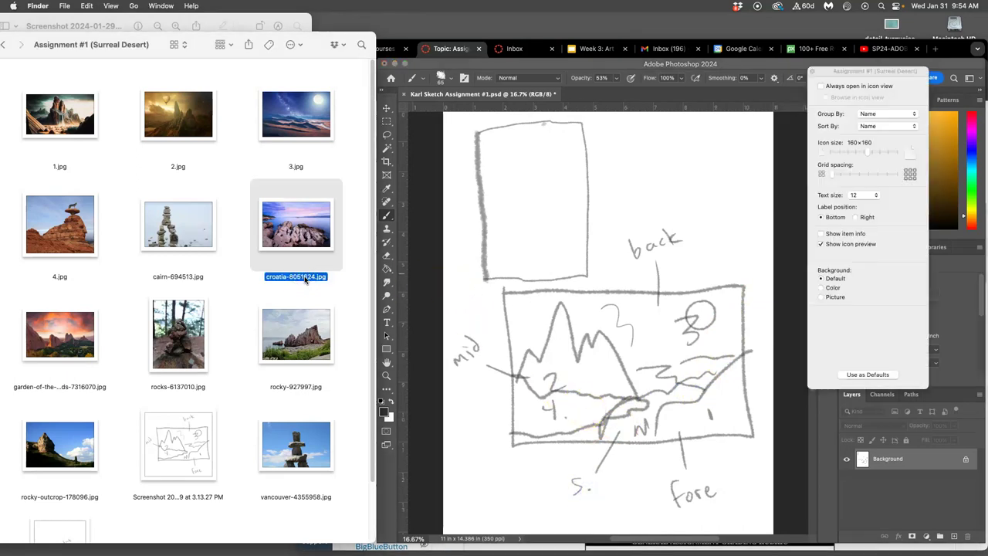
pyautogui.click(305, 280)
pyautogui.write('5')
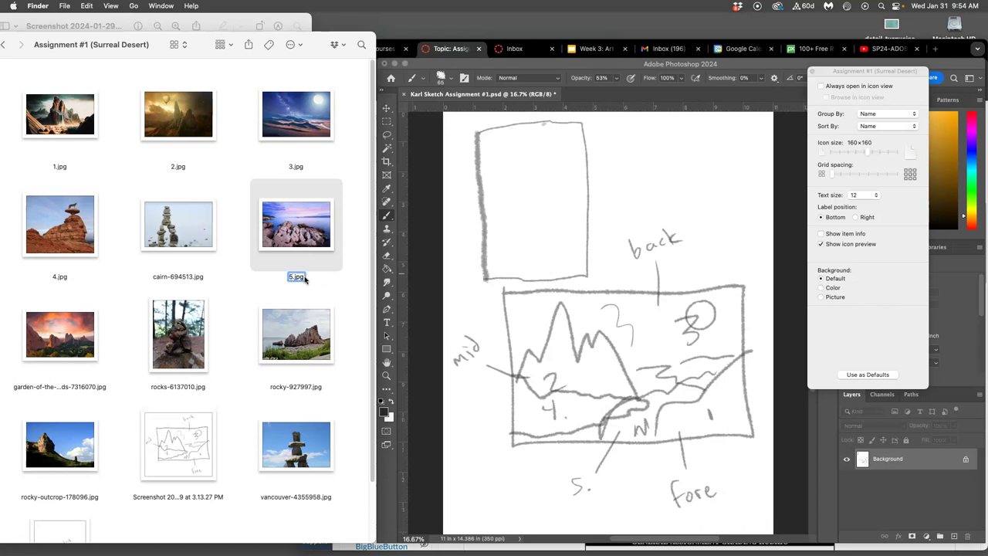
# Step: Confirm the 5.jpg name and brush a row of smaller jagged peaks before the main mountains
pyautogui.click(249, 282)
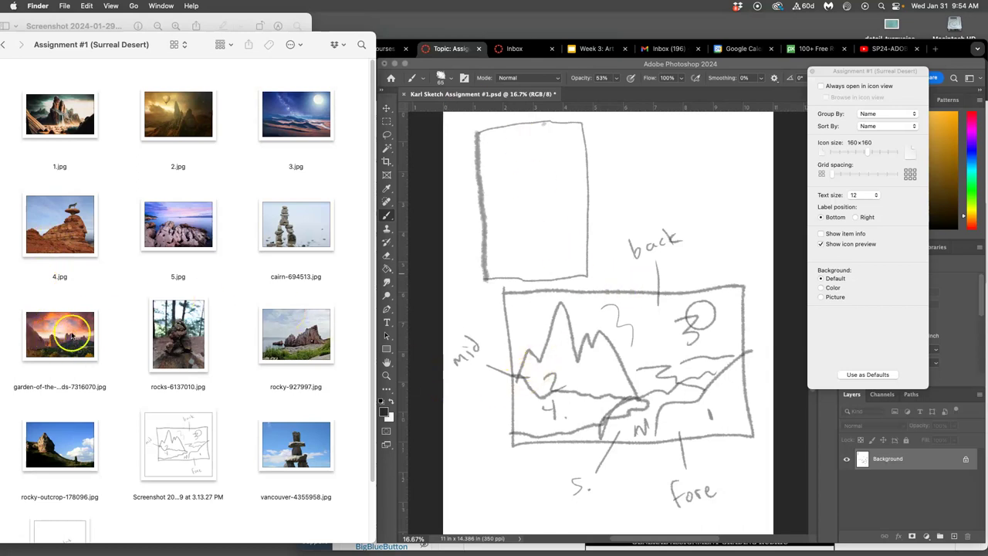
pyautogui.click(511, 384)
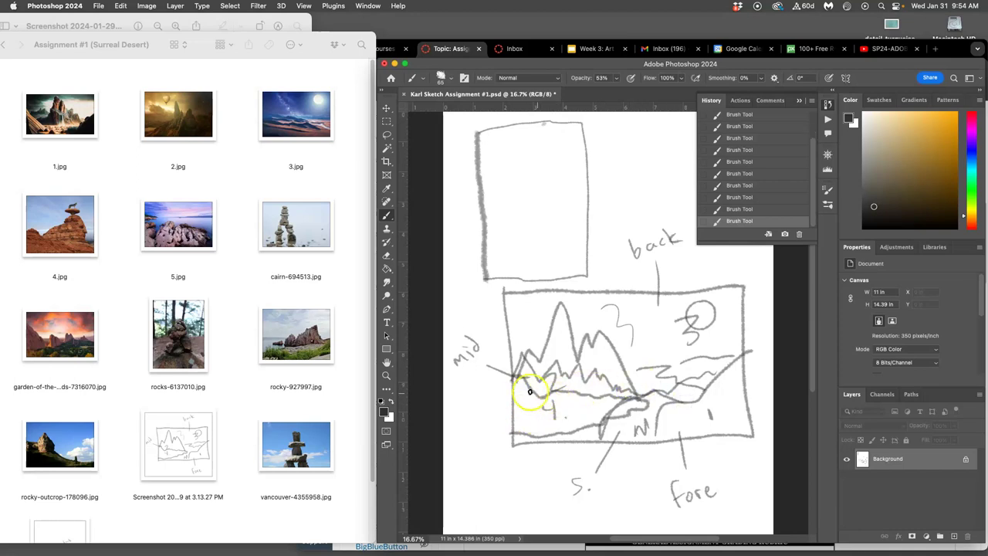
pyautogui.click(50, 269)
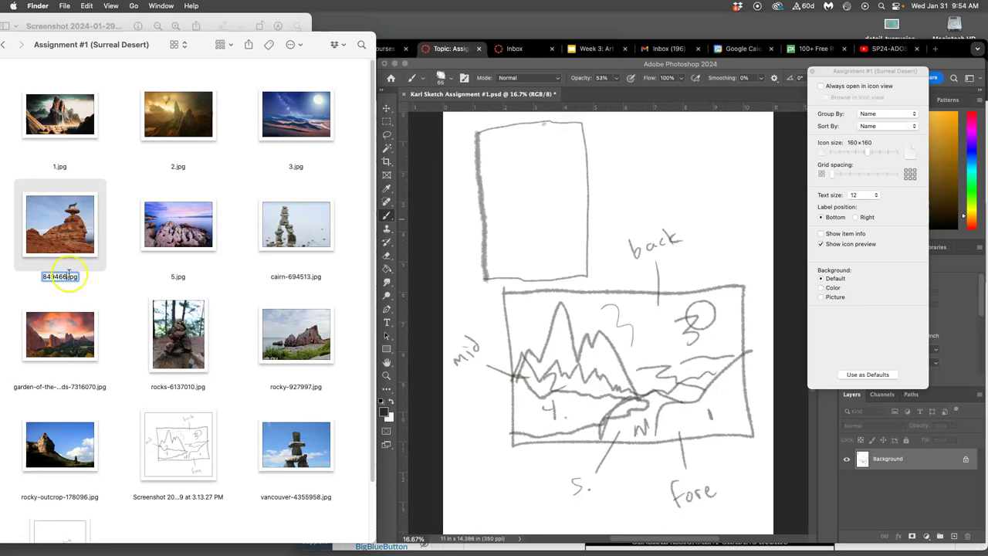
# Step: Rename the old 4.jpg to 849466.jpg and the garden-of-the-gods photo to 4.jpg
pyautogui.click(70, 385)
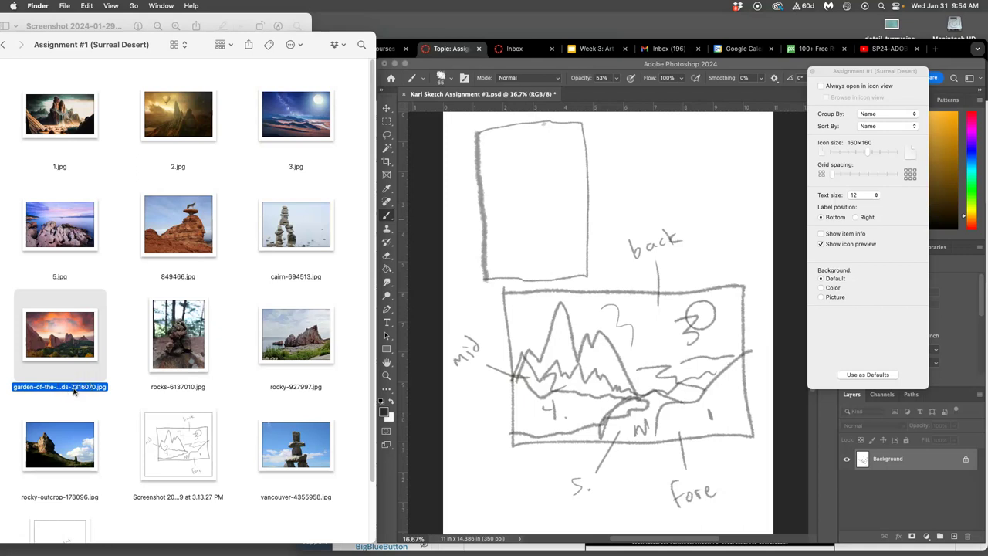
pyautogui.click(86, 387)
pyautogui.write('4')
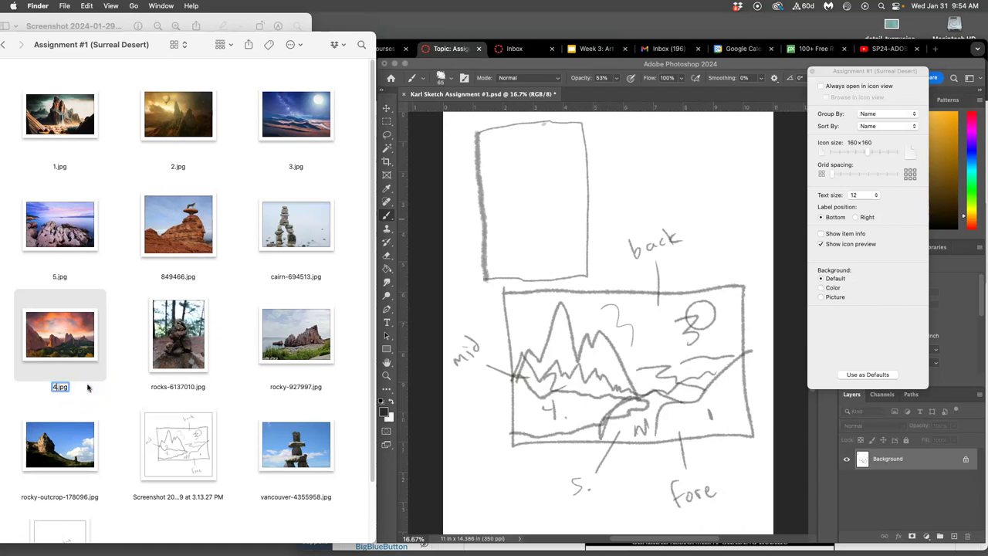
pyautogui.click(119, 344)
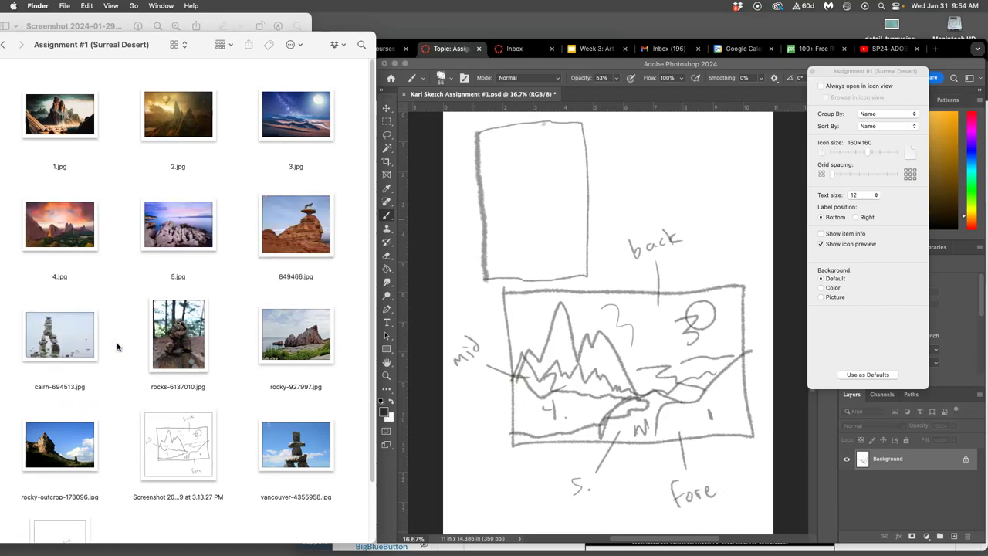